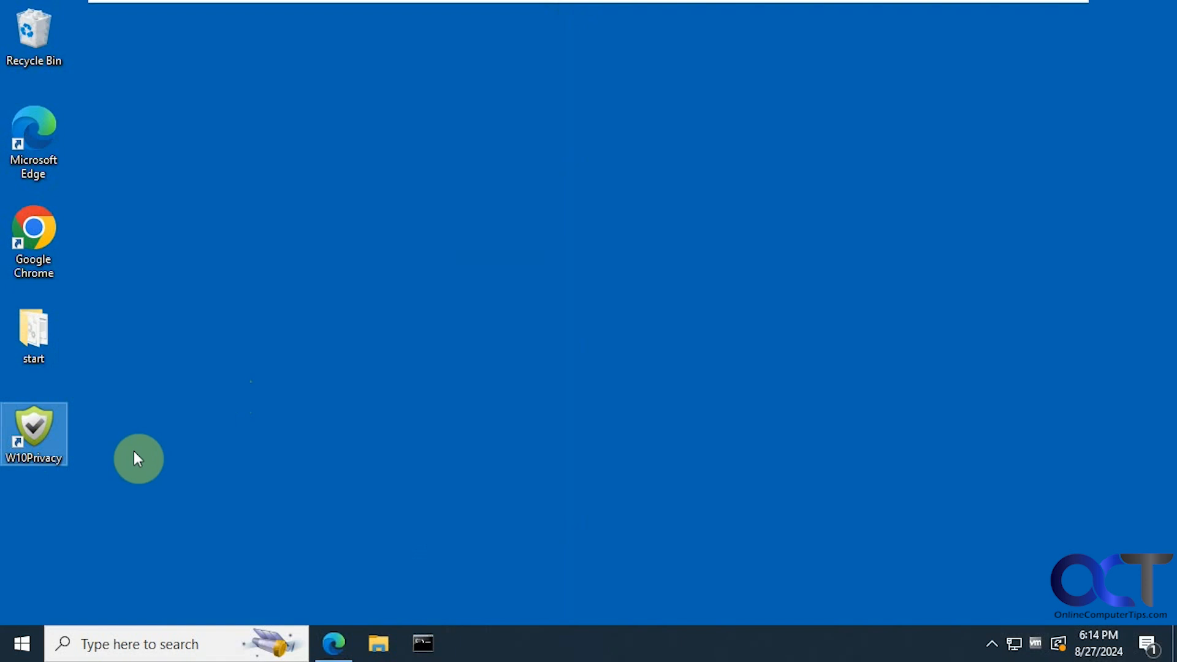
# Launch W10Privacy as administrator and decline creating a system restore point.
pyautogui.rightClick(35, 432)
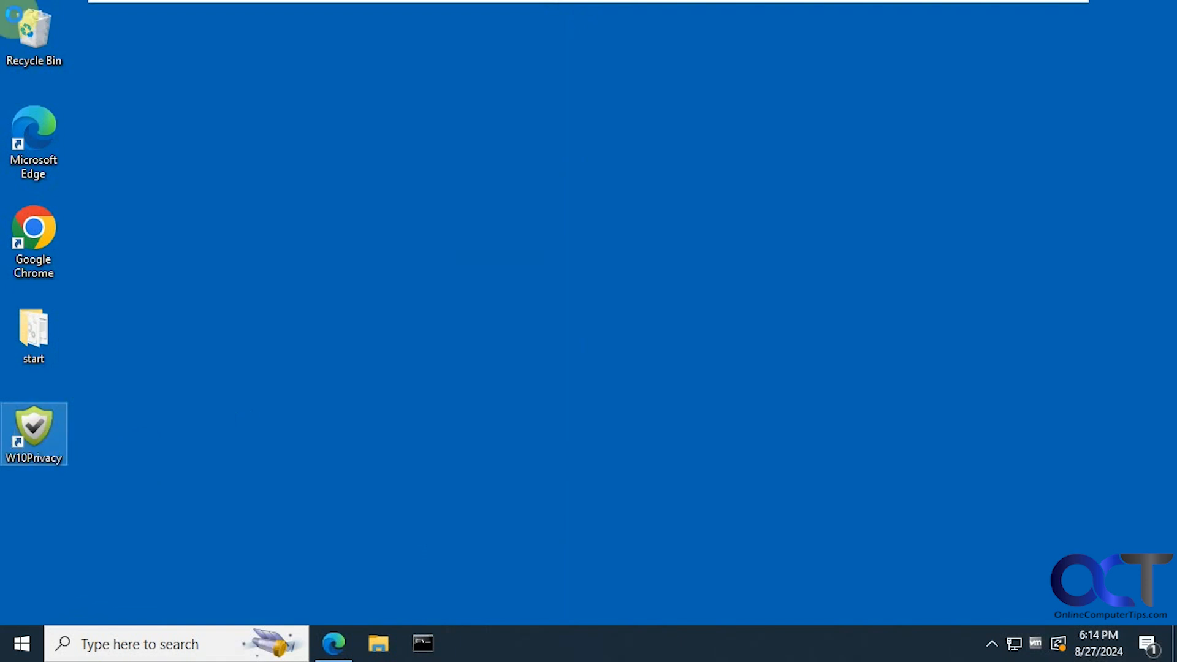
pyautogui.click(119, 118)
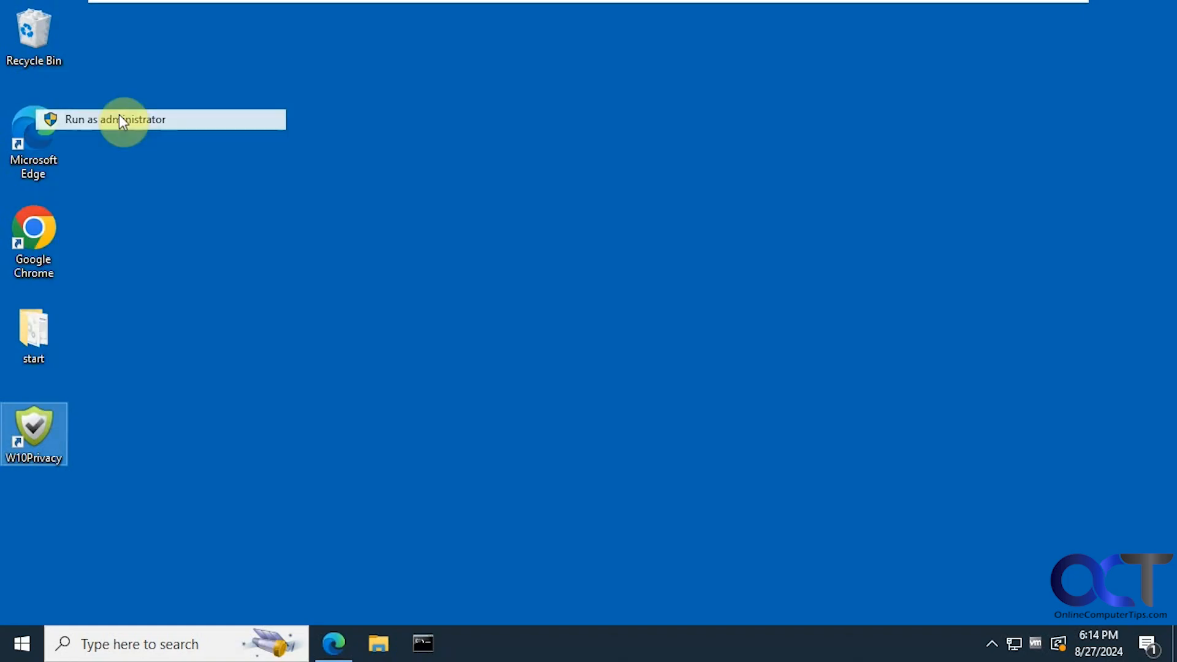
pyautogui.click(467, 443)
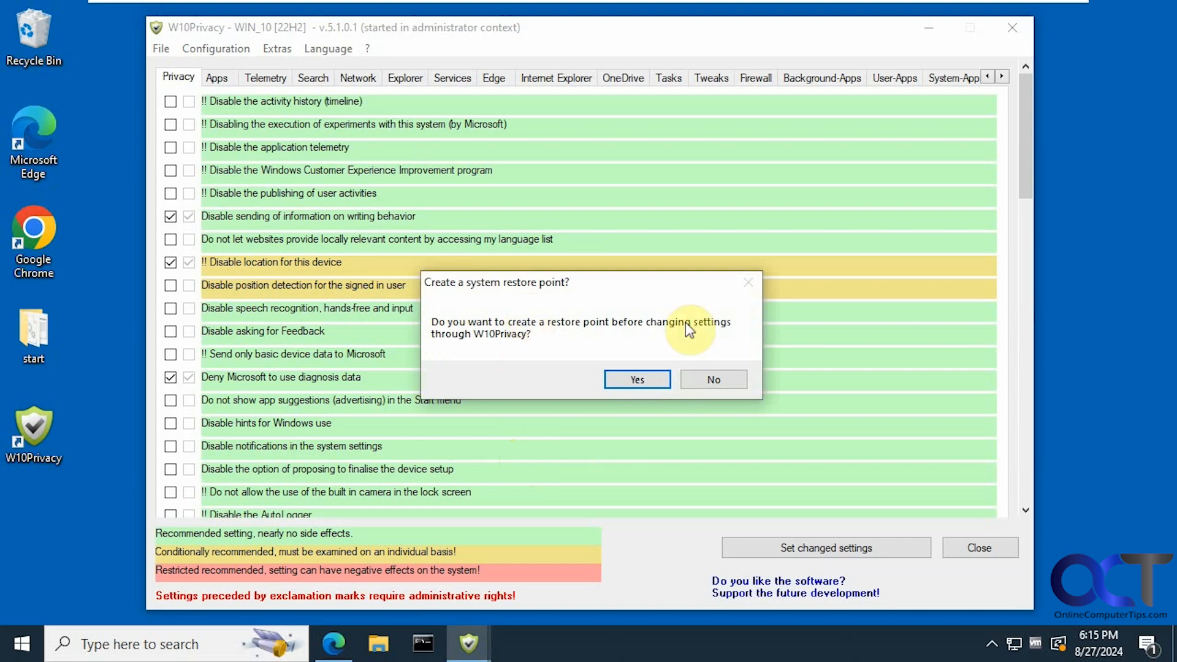
pyautogui.click(724, 382)
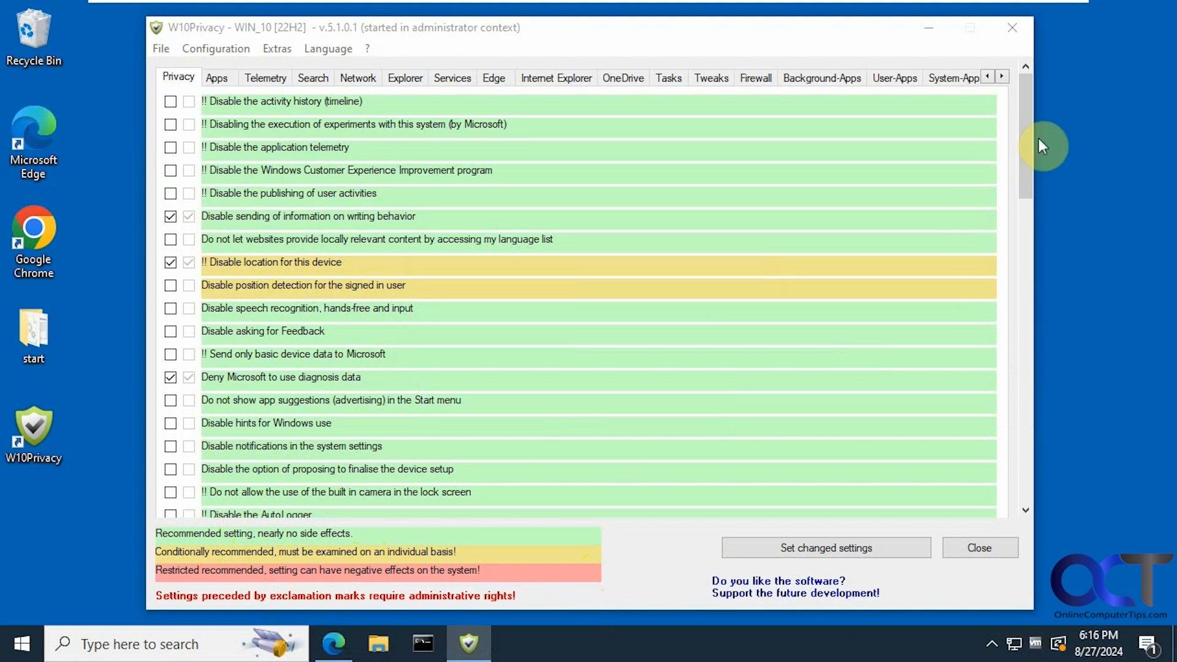
# Find the Windows clipboard settings with the search term "clipboard hi", turn on Clipboard history, and close Settings.
pyautogui.moveTo(1025, 139); pyautogui.dragTo(994, 283)
pyautogui.moveTo(347, 374)
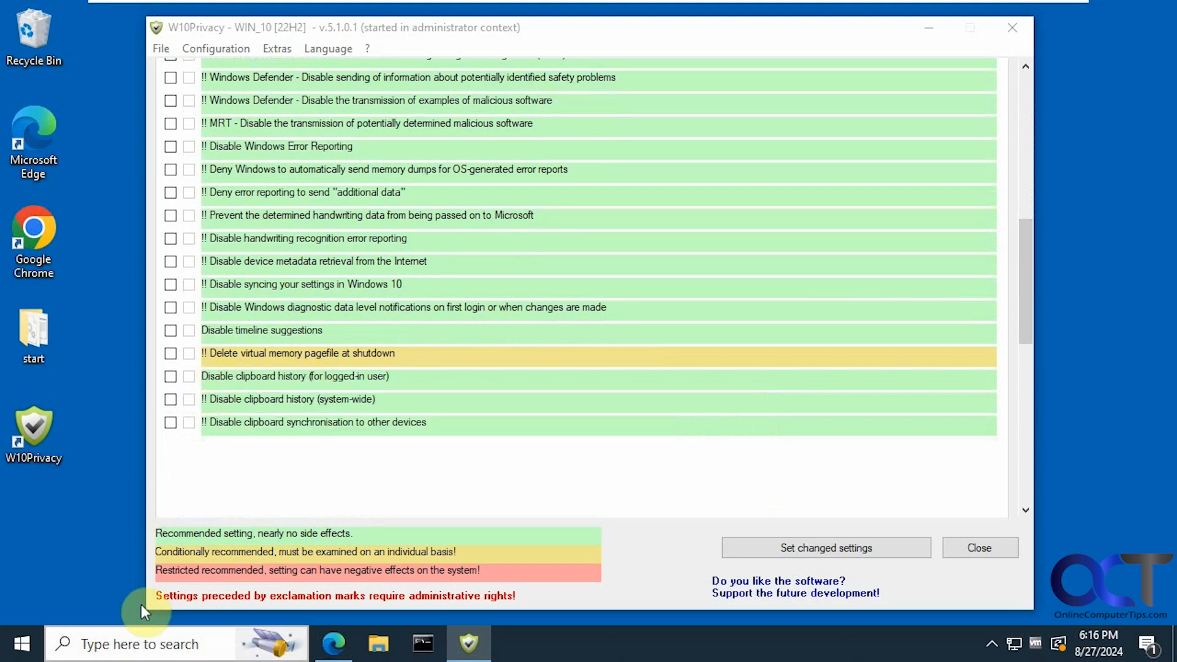
pyautogui.click(139, 644)
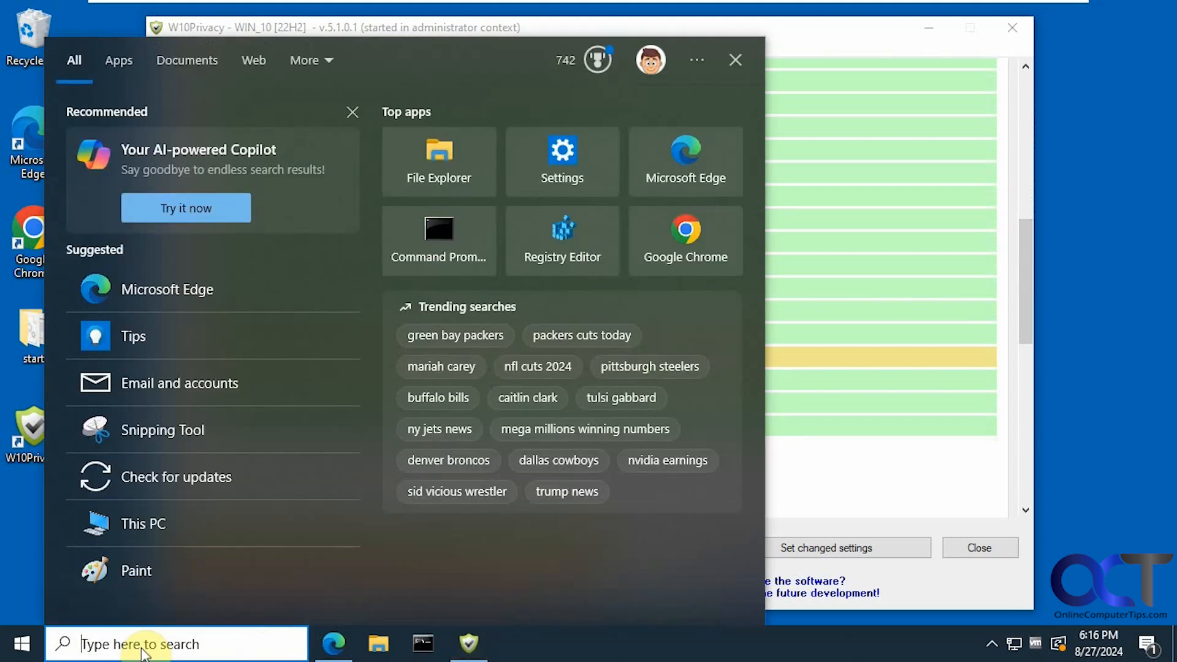
pyautogui.write('clipboard hi')
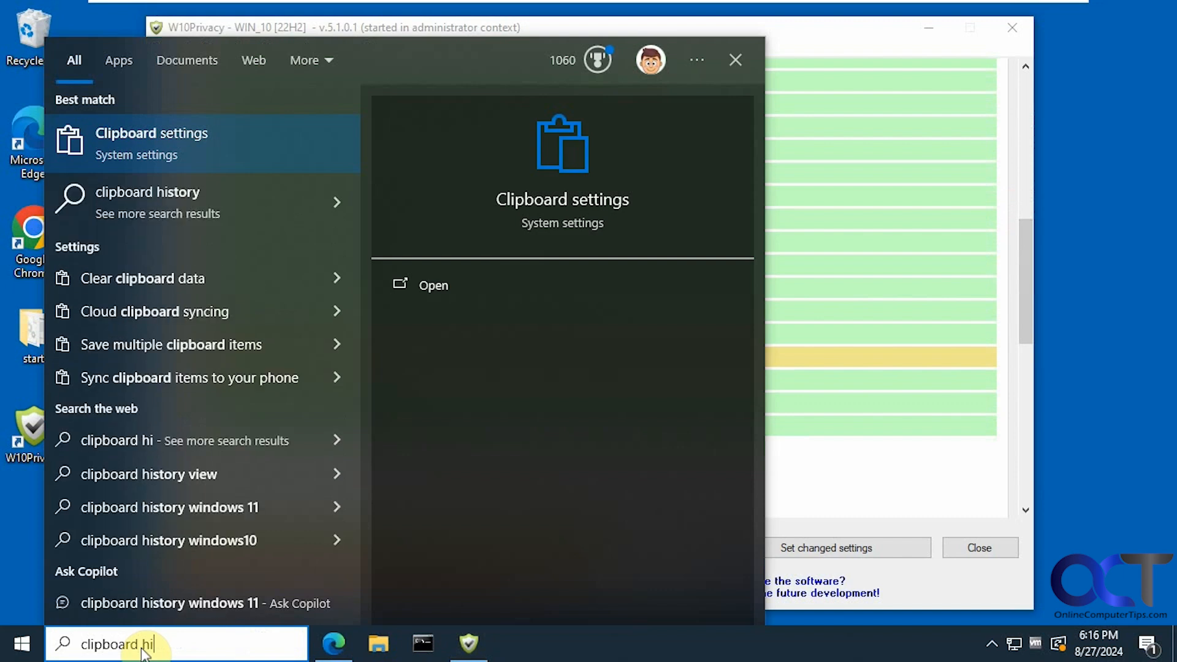
pyautogui.click(171, 125)
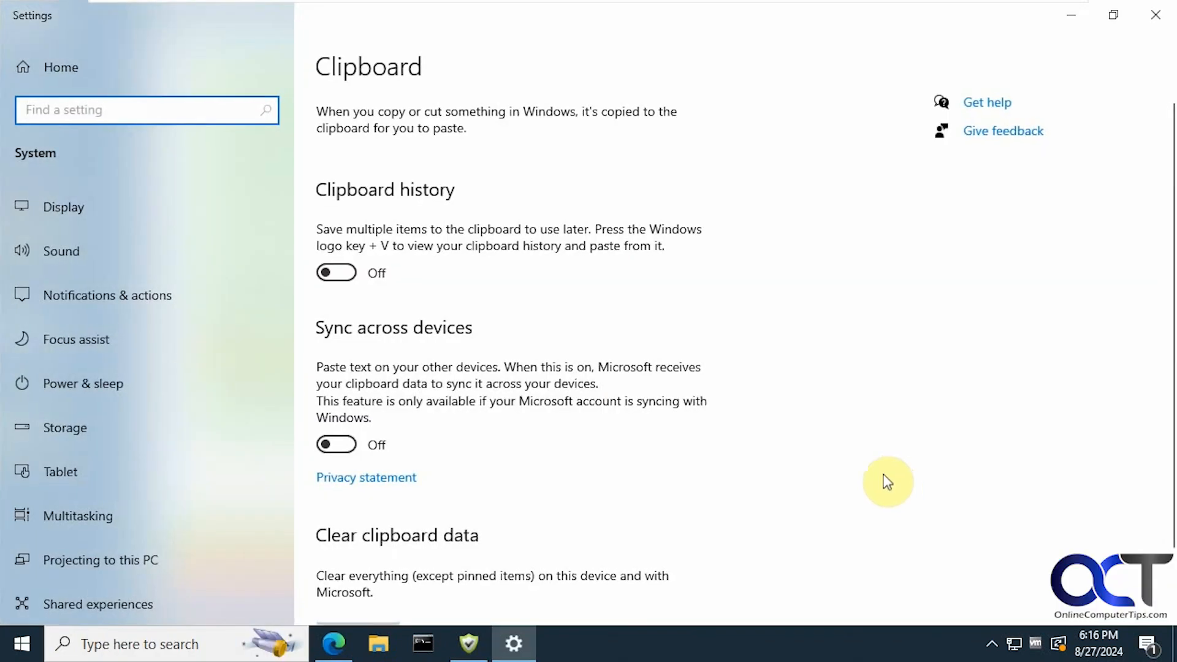
pyautogui.click(345, 270)
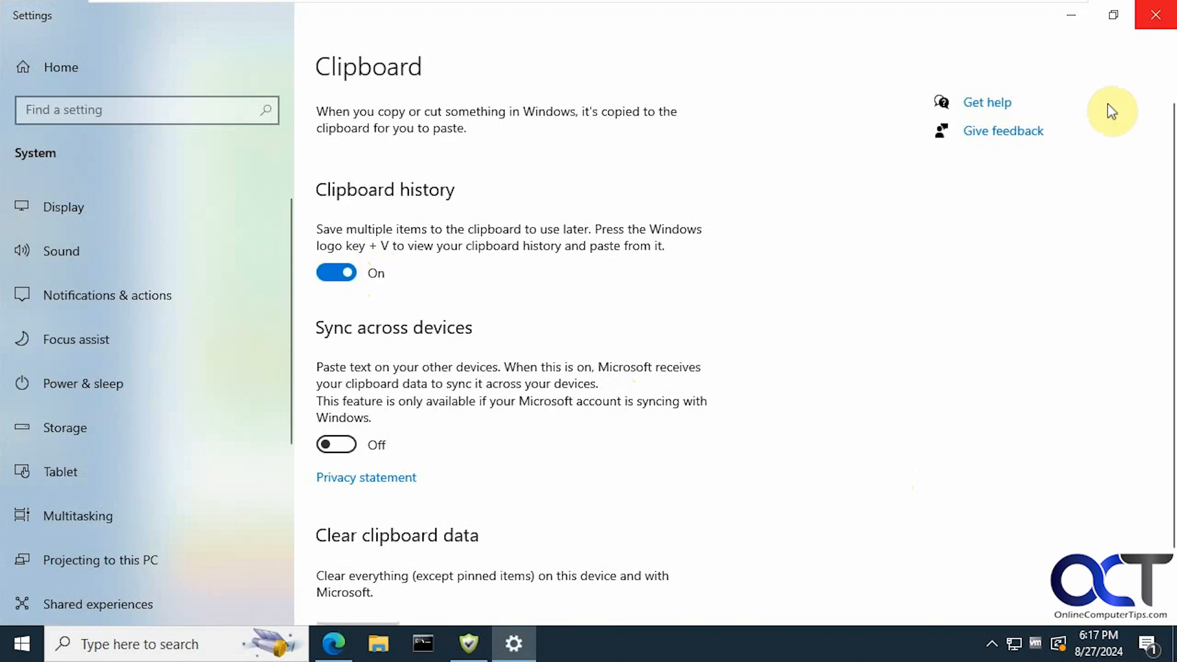
pyautogui.click(1156, 15)
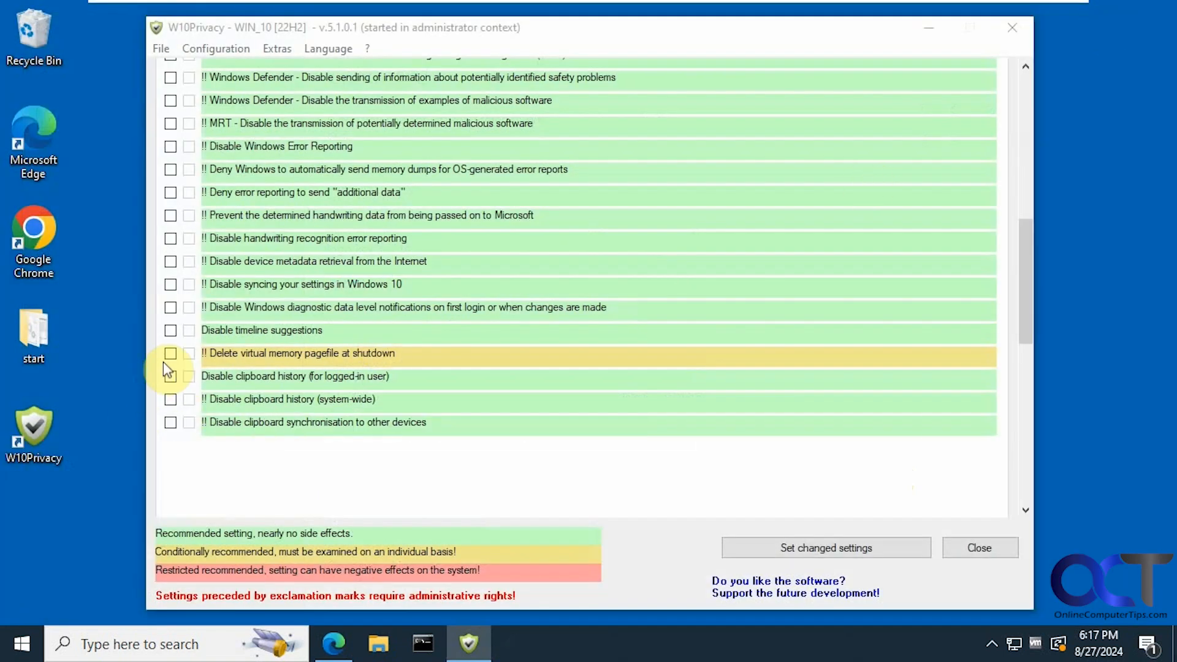
# Select the W10Privacy privacy option "Disable clipboard history (system-wide)".
pyautogui.click(170, 399)
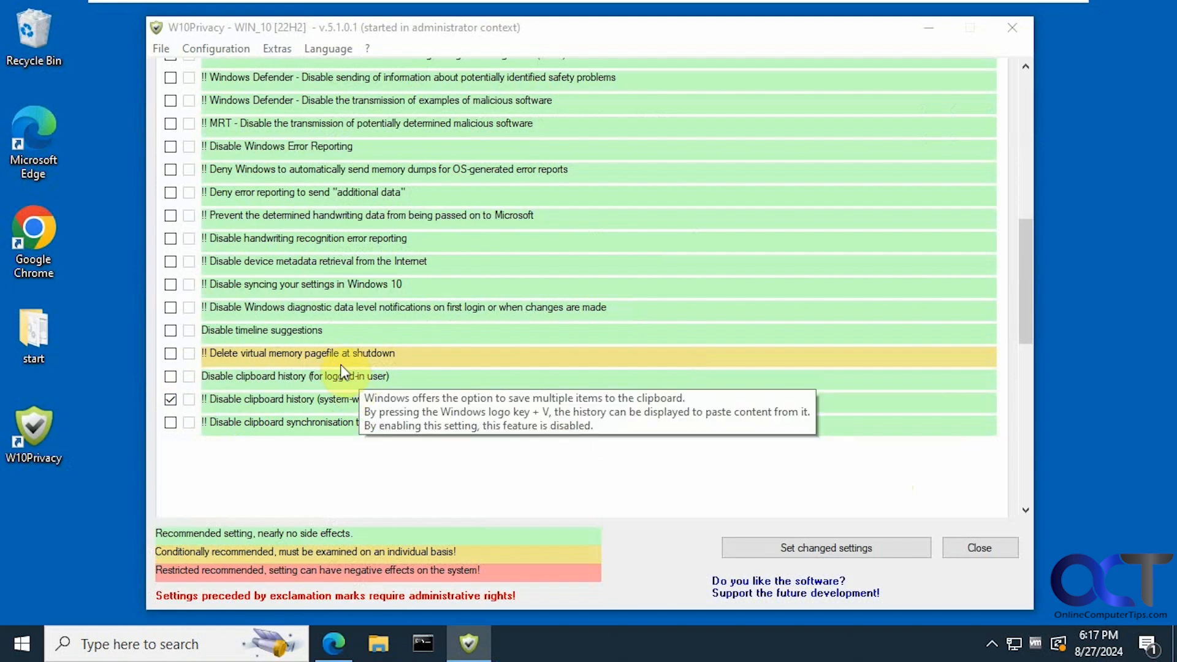
pyautogui.scroll(5, 349, 225)
pyautogui.scroll(3, 348, 223)
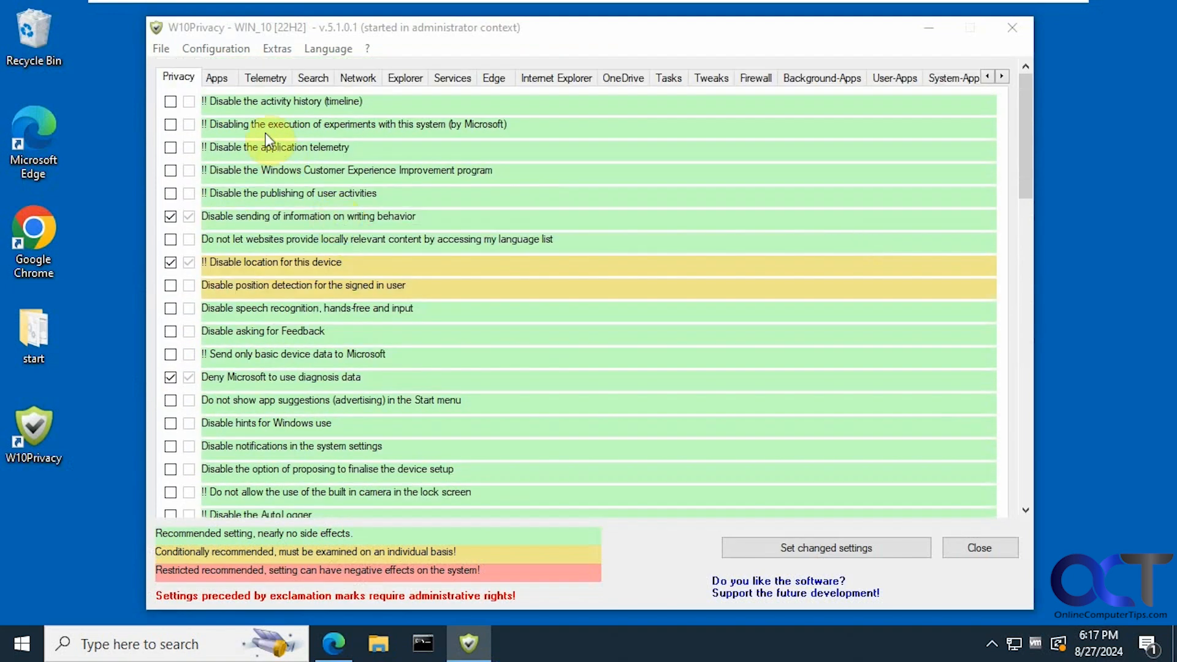
# Review the available W10Privacy settings for Apps, Telemetry, Search and Network.
pyautogui.click(217, 77)
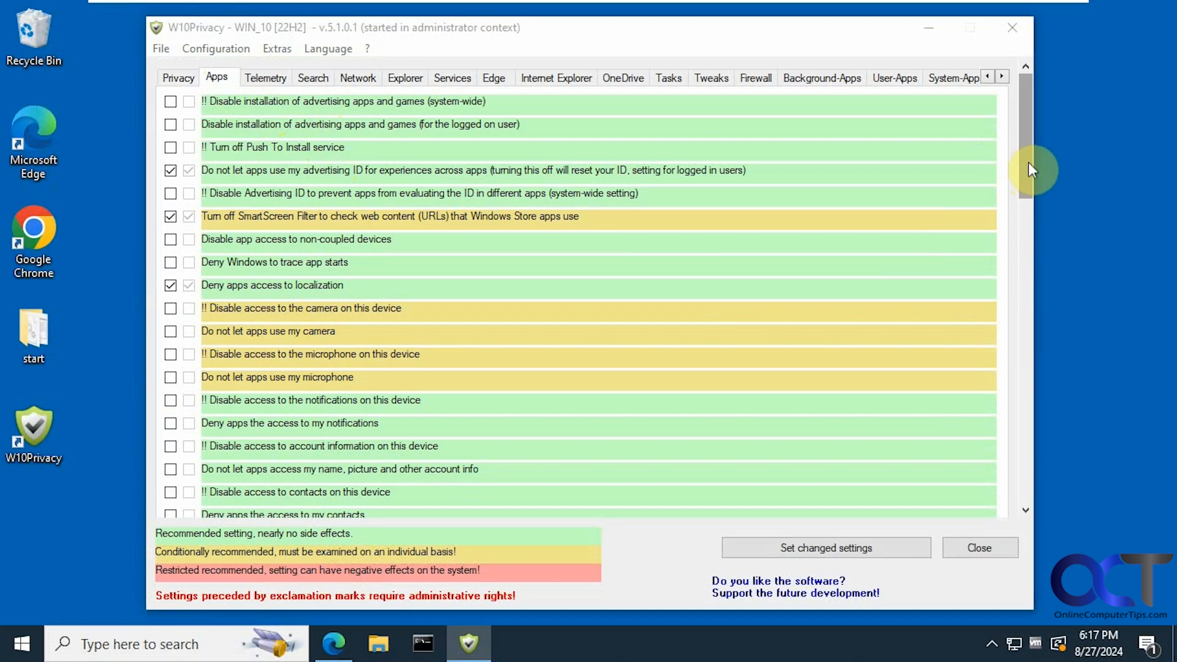
pyautogui.moveTo(1028, 162); pyautogui.dragTo(1022, 232)
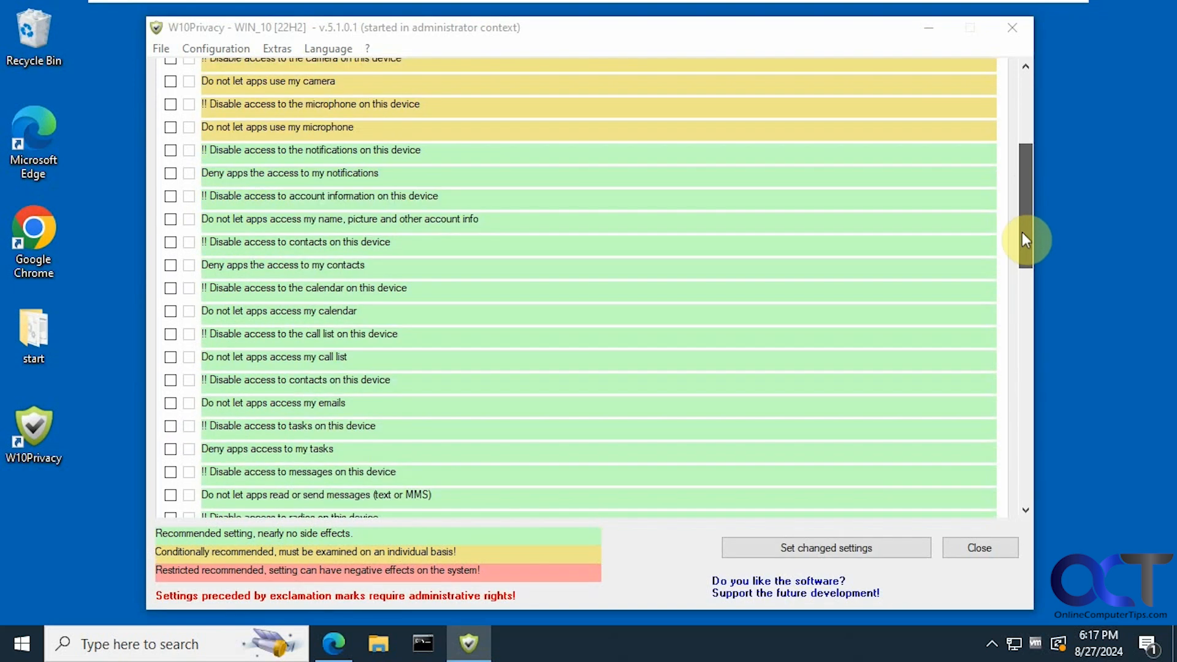
pyautogui.moveTo(1024, 241); pyautogui.dragTo(993, 5)
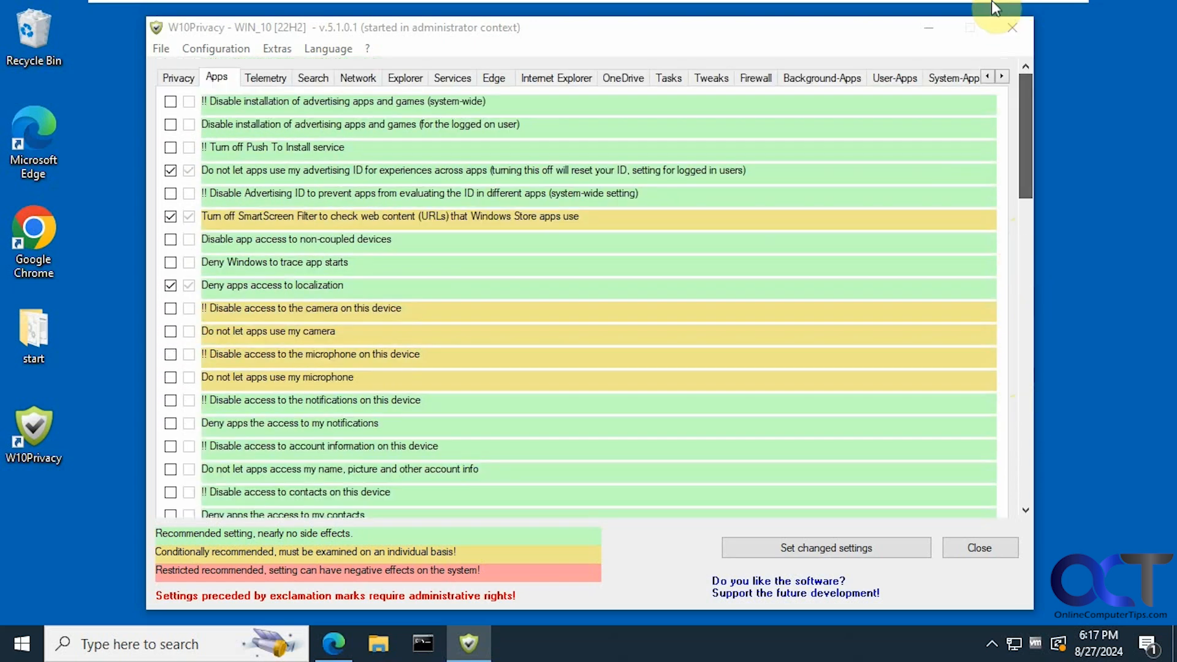
pyautogui.click(256, 75)
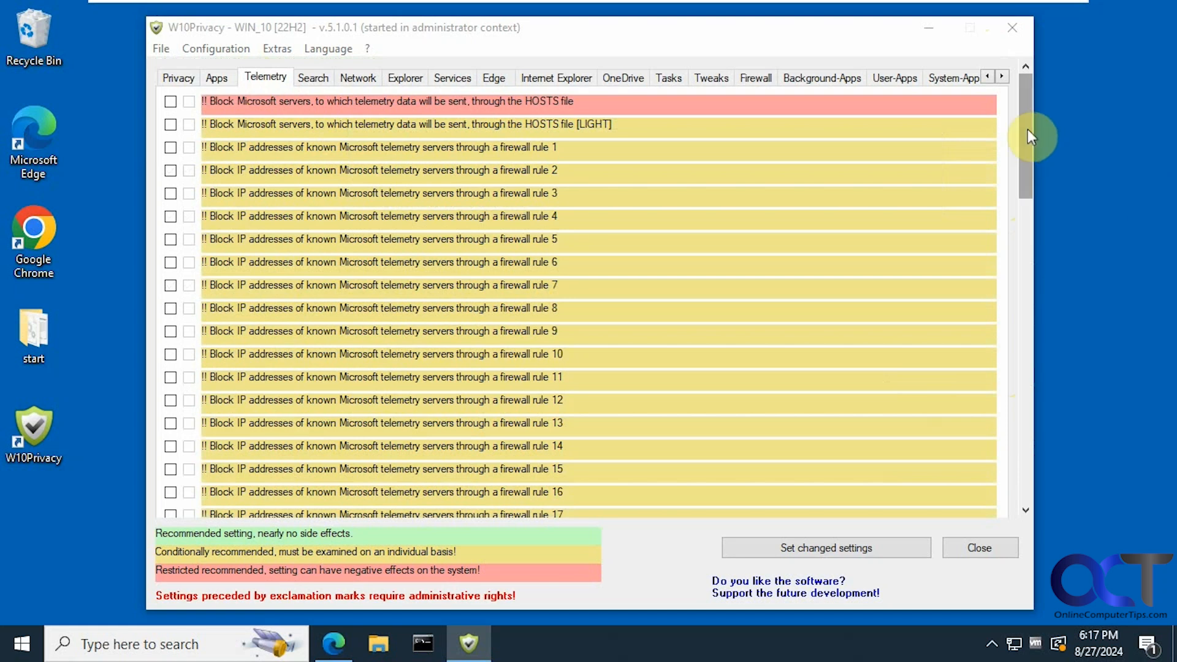
pyautogui.moveTo(1027, 130); pyautogui.dragTo(962, 101)
pyautogui.click(314, 78)
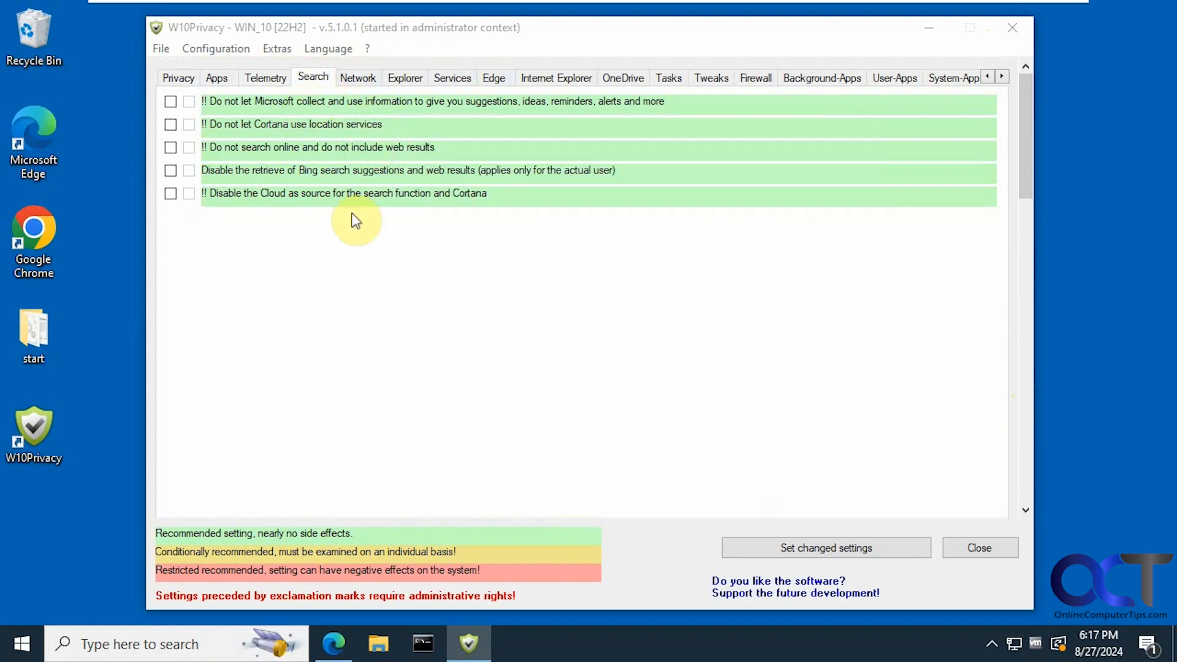
pyautogui.click(358, 77)
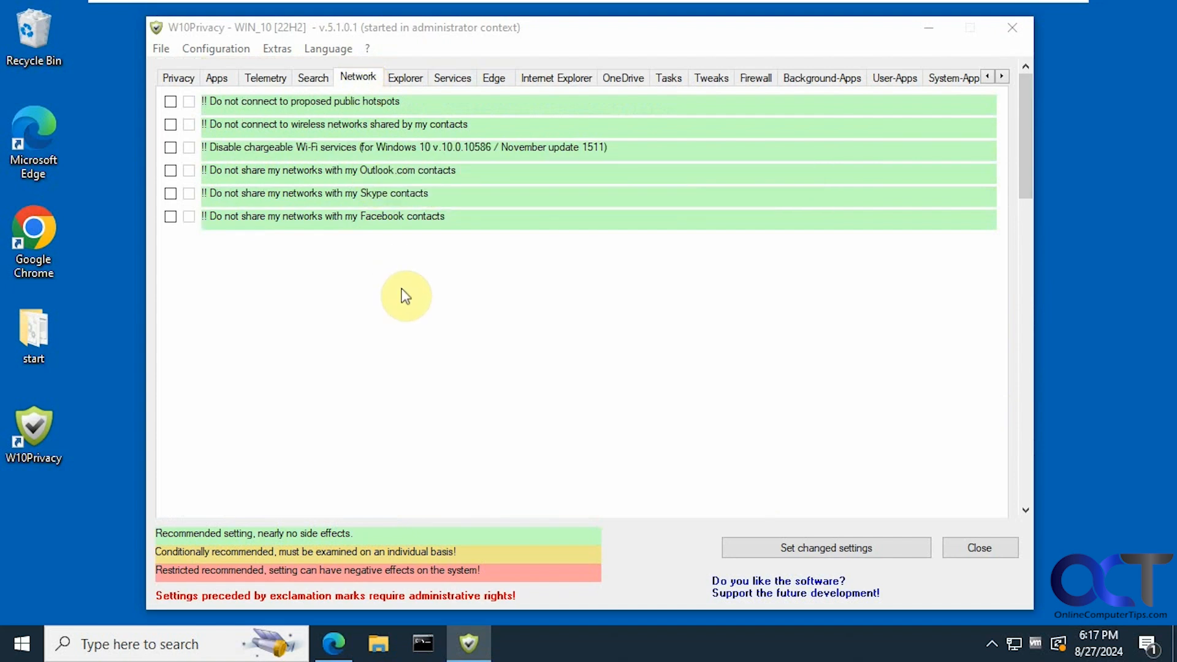
# Select the Explorer options showing "Computer" and "Network" desktop icons and opening File Explorer at "This PC" instead of "Quick Access".
pyautogui.click(405, 77)
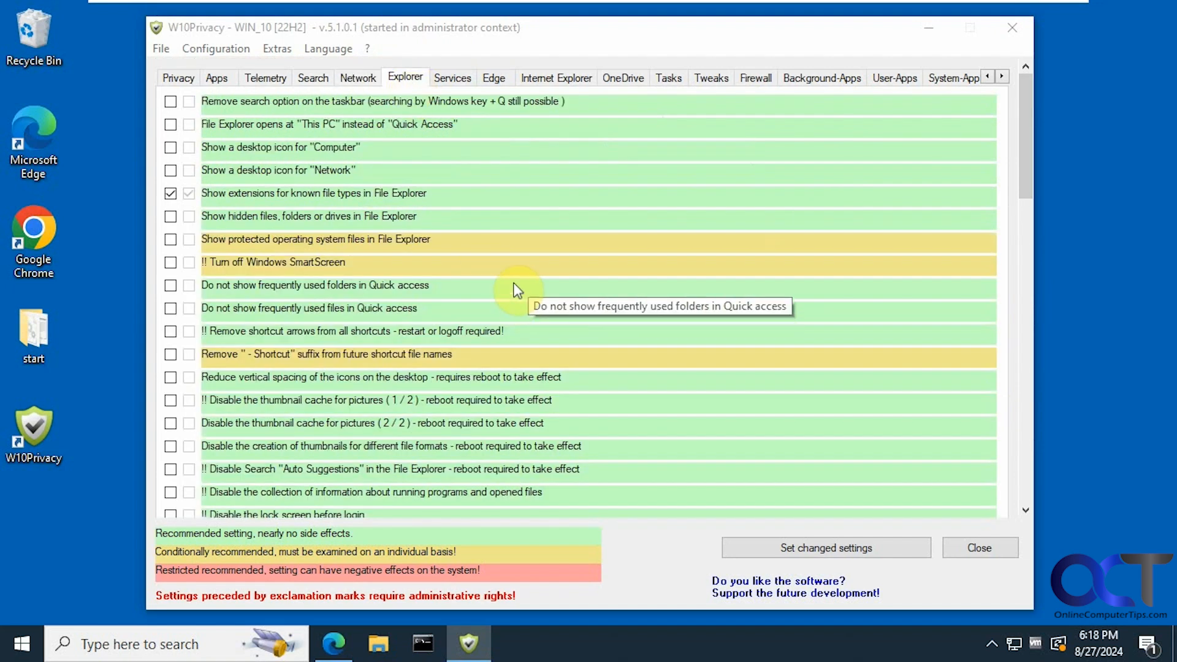
pyautogui.click(171, 148)
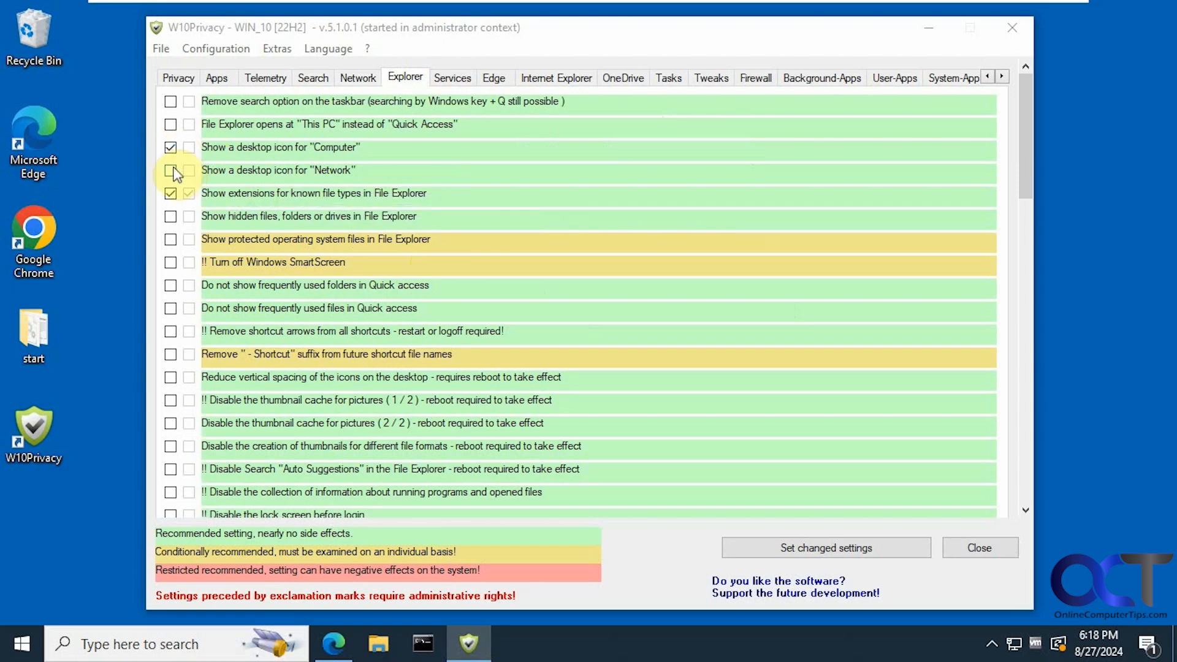
pyautogui.click(171, 171)
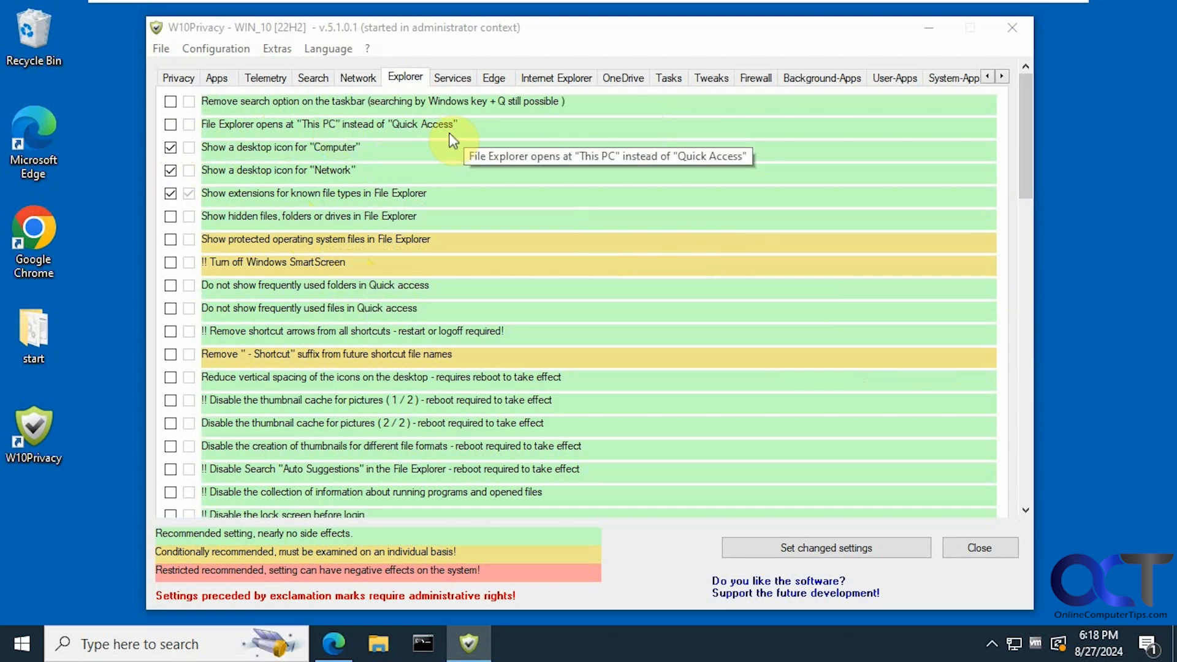
pyautogui.click(380, 643)
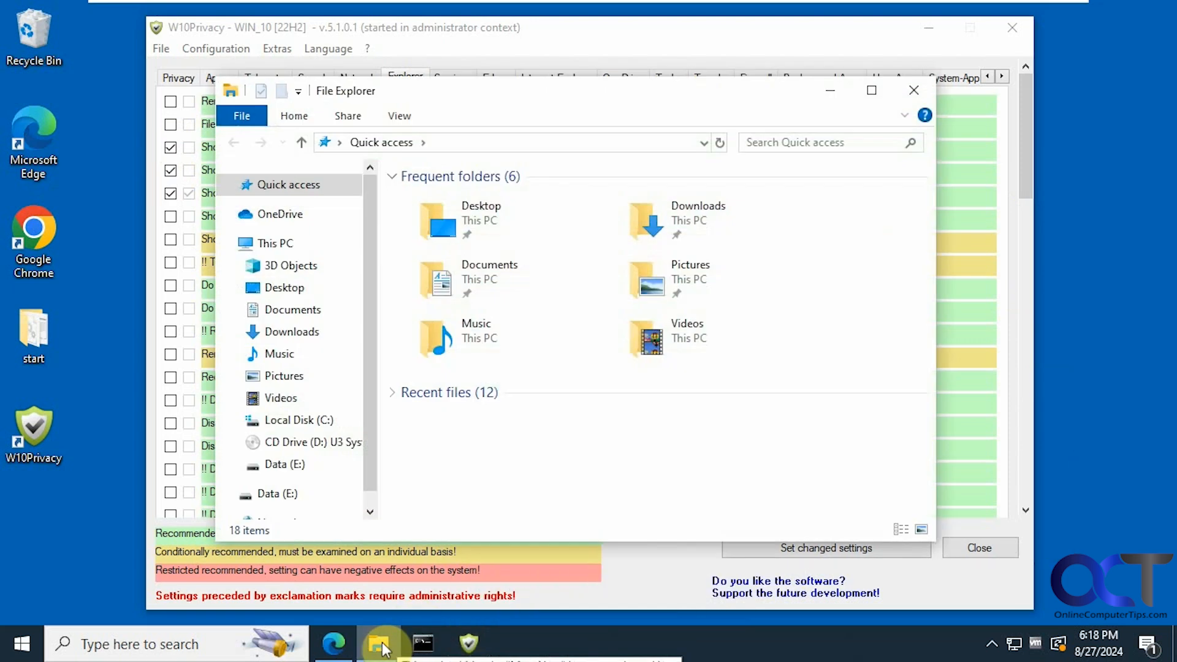
pyautogui.click(380, 645)
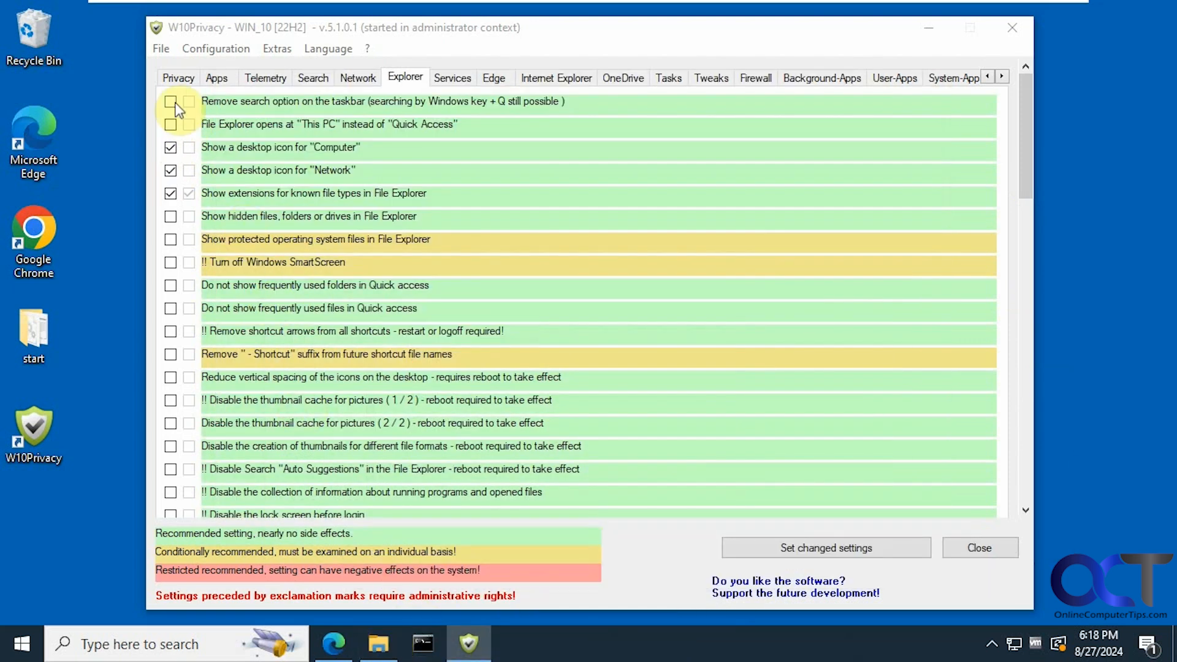
pyautogui.click(170, 125)
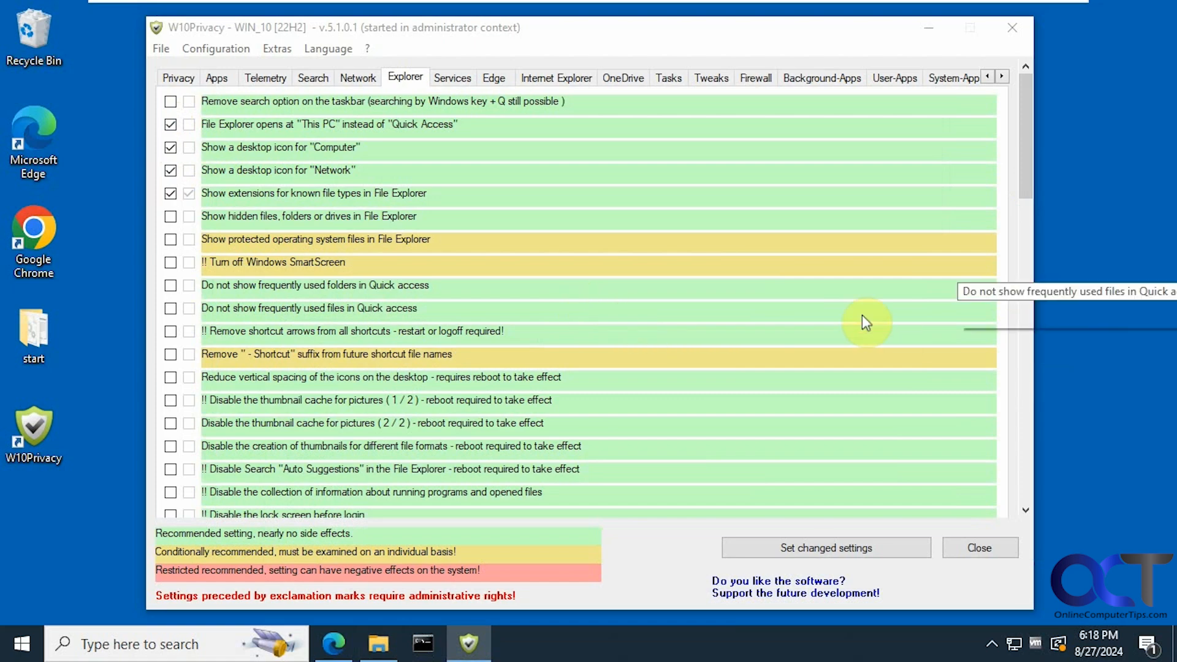
pyautogui.moveTo(1024, 175); pyautogui.dragTo(1004, 157)
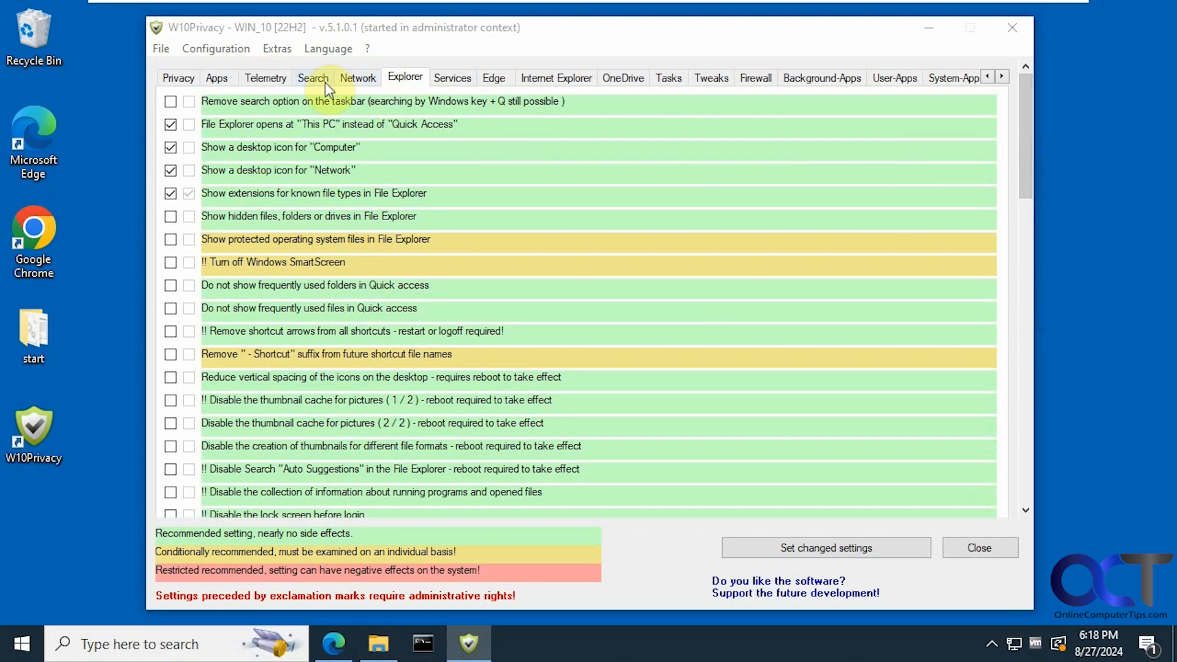
# Review the available W10Privacy settings for Services, Edge, Internet Explorer, OneDrive and Tasks.
pyautogui.click(451, 77)
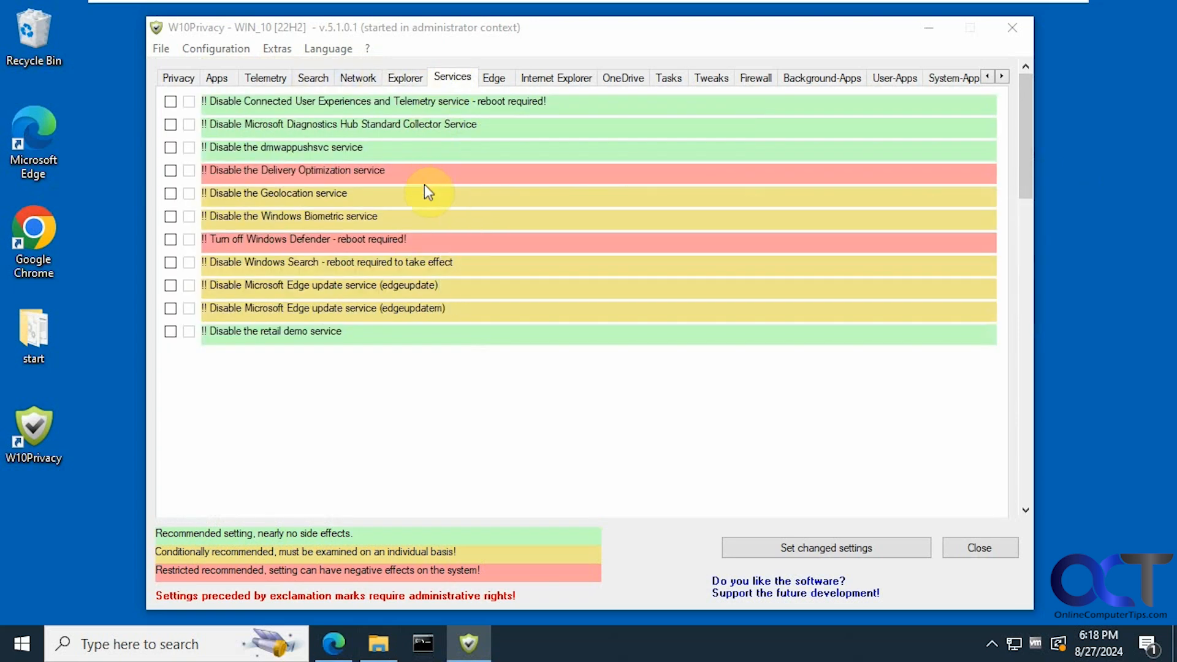
pyautogui.moveTo(370, 217)
pyautogui.click(491, 76)
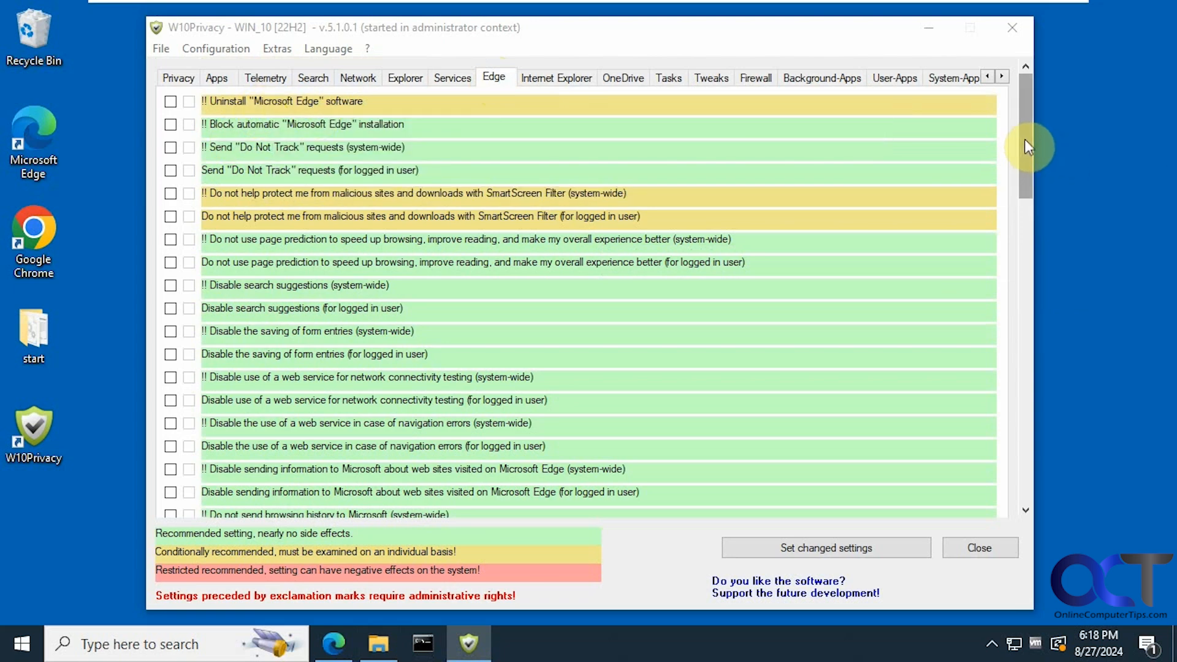
pyautogui.moveTo(1025, 140); pyautogui.dragTo(1029, 383)
pyautogui.scroll(15, 1029, 383)
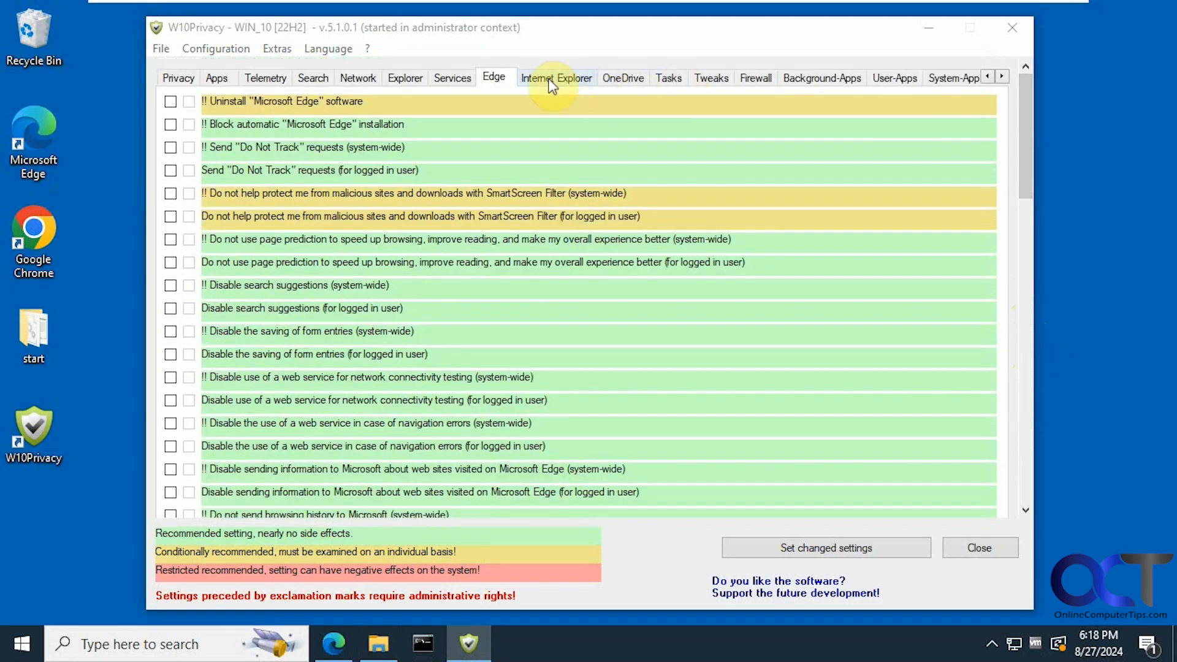
pyautogui.click(542, 78)
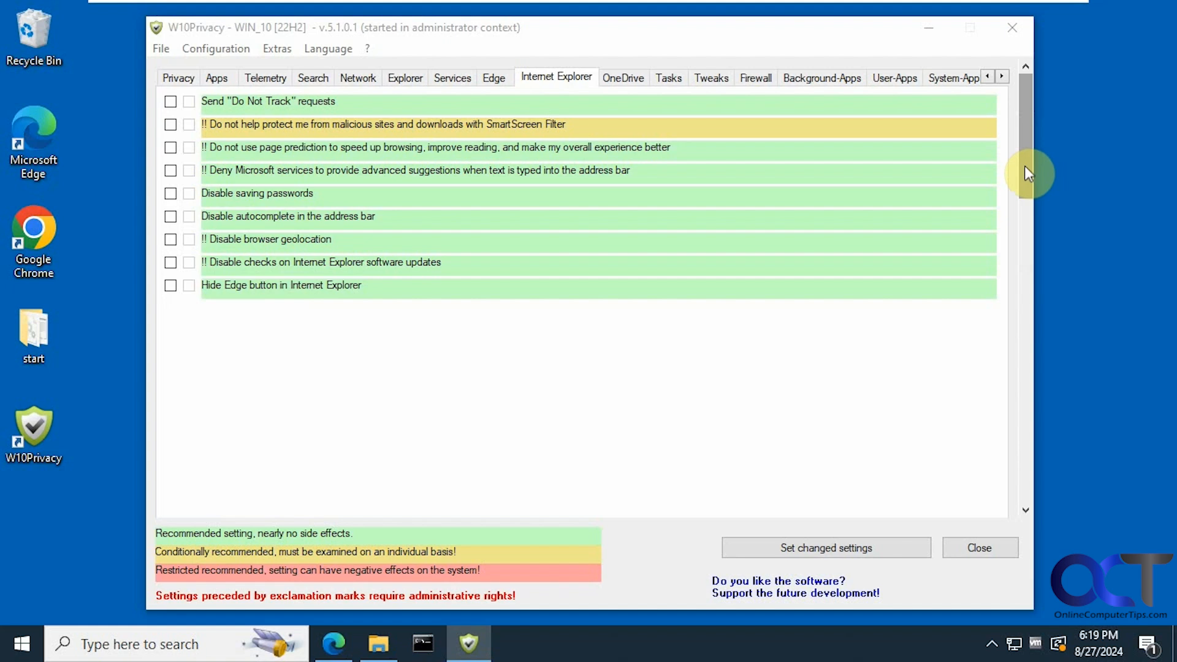
pyautogui.click(616, 78)
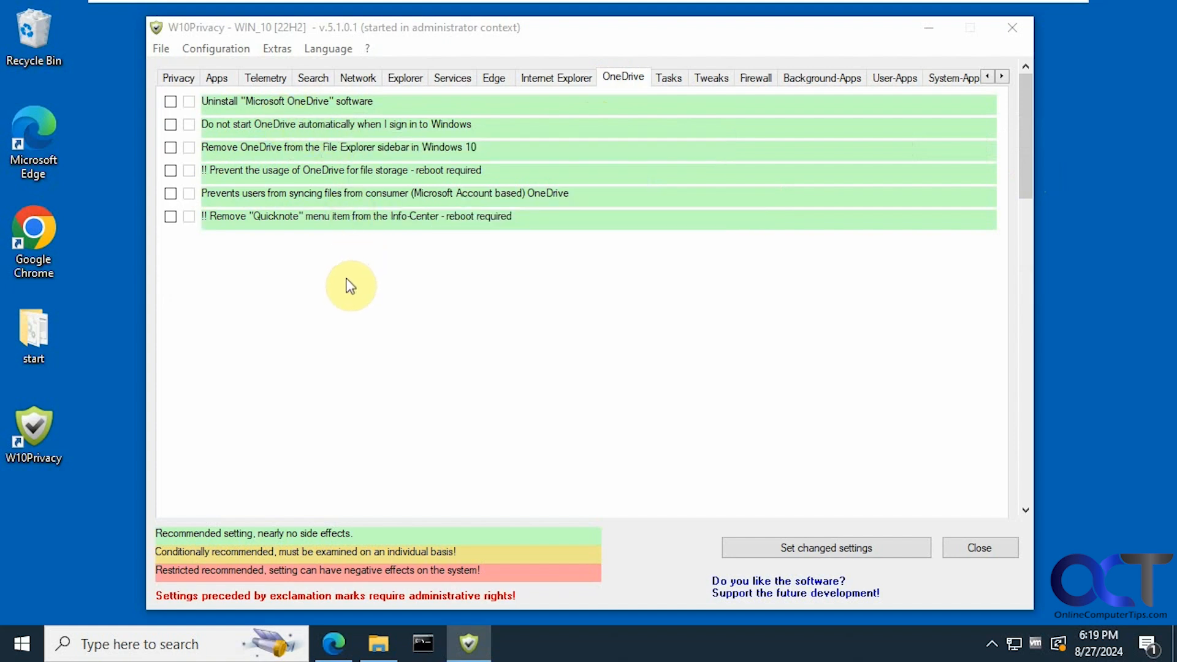
pyautogui.click(667, 78)
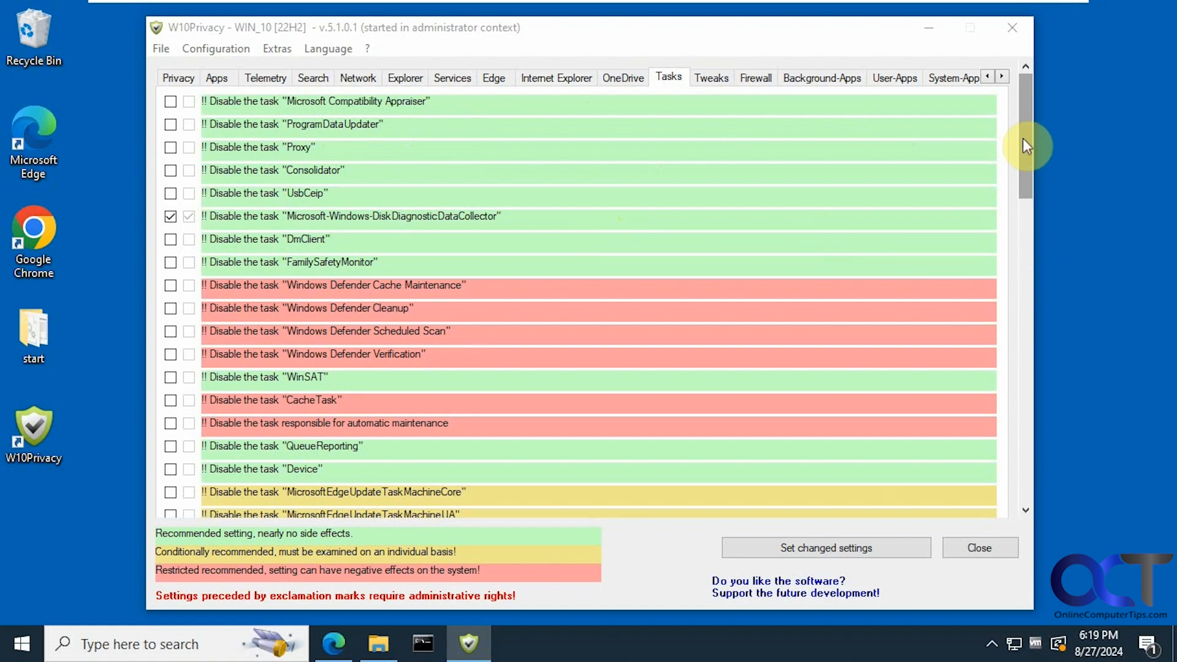
pyautogui.moveTo(1022, 137); pyautogui.dragTo(1022, 175)
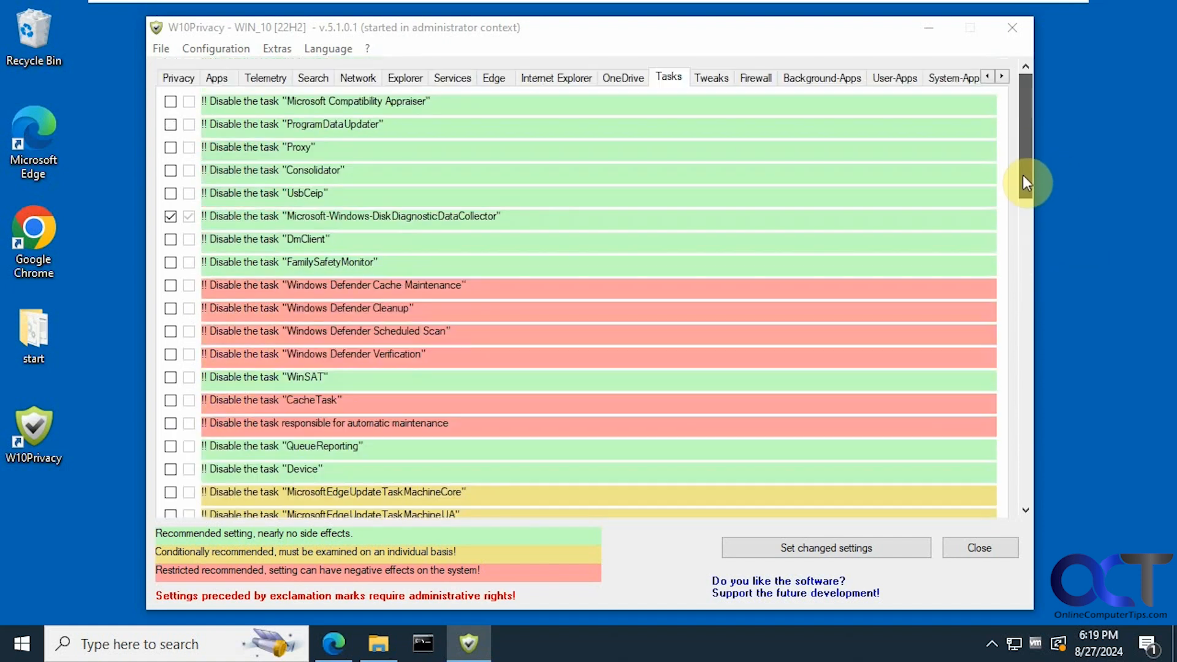
# Select the tweak that creates the "GodMode" on the desktop.
pyautogui.click(712, 76)
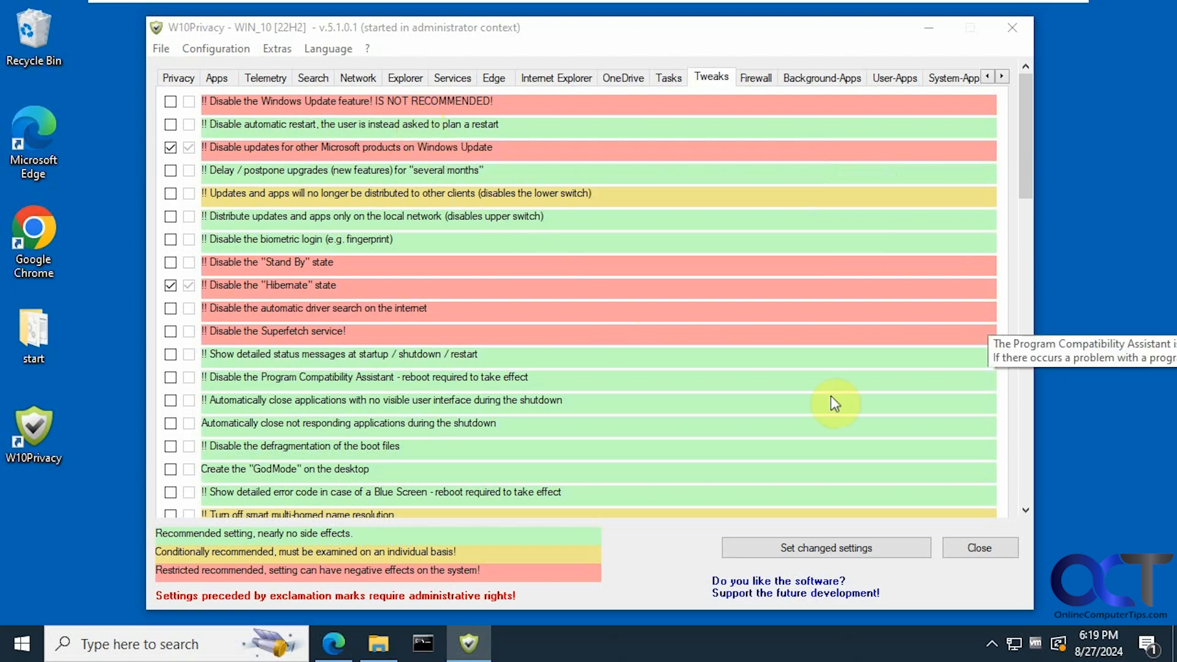
pyautogui.moveTo(1025, 154); pyautogui.dragTo(1018, 195)
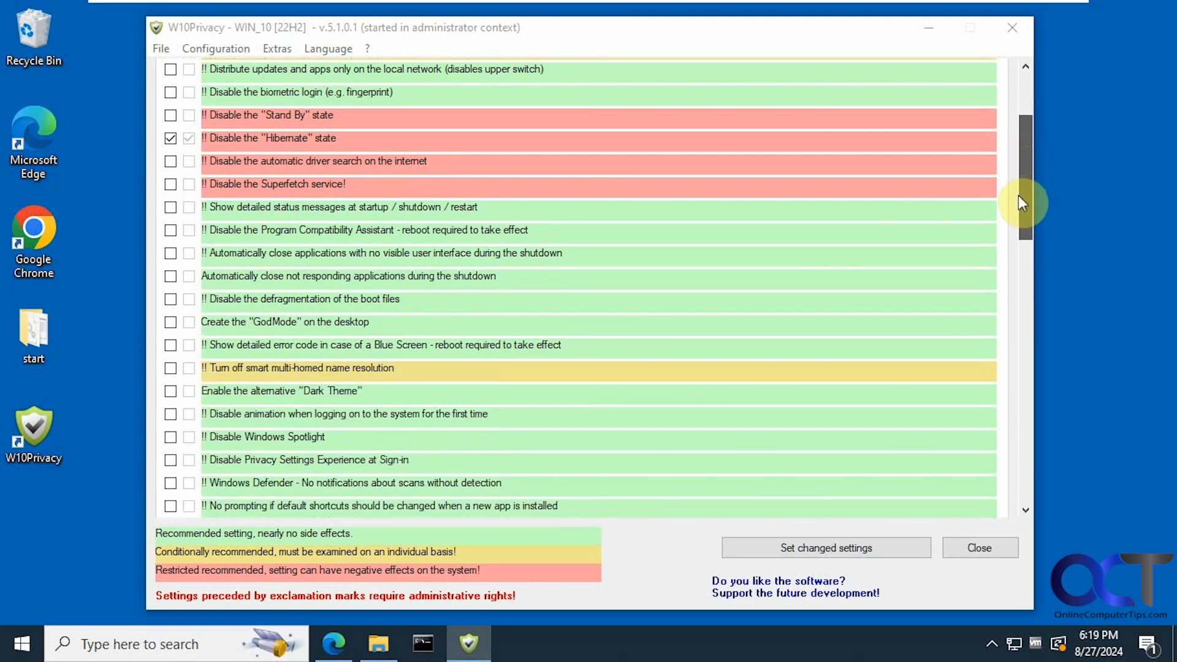
pyautogui.click(170, 322)
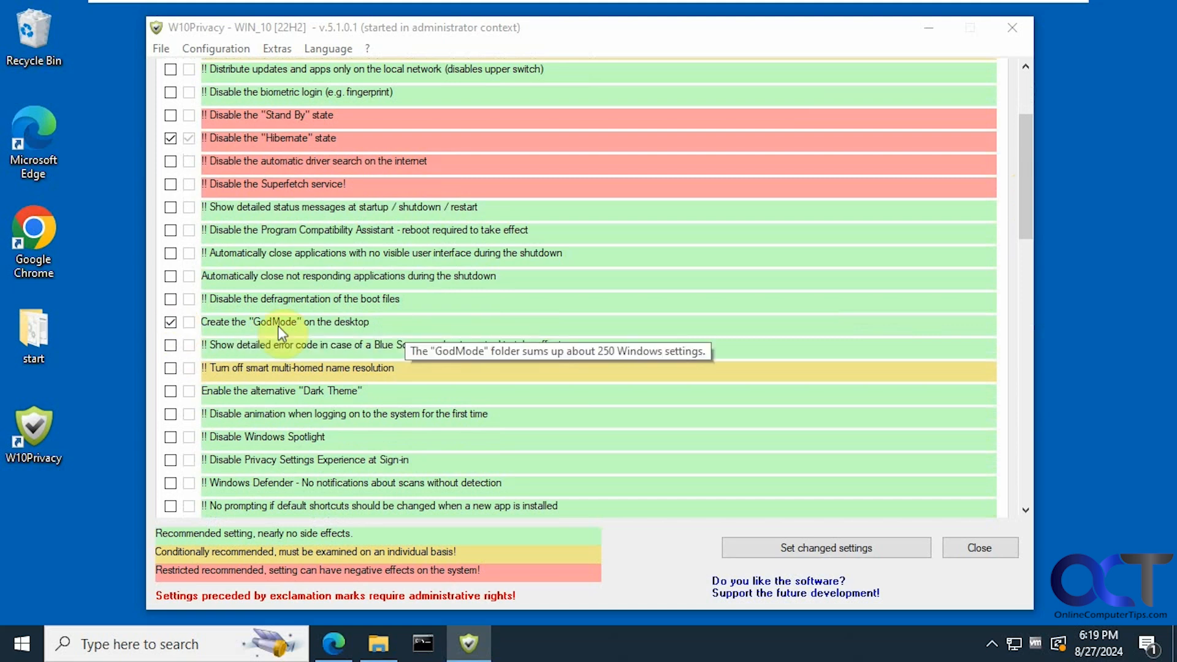
# Review the Firewall settings for blocking outgoing traffic and the Background-Apps settings for disabling background functionality.
pyautogui.moveTo(1024, 223); pyautogui.dragTo(906, 145)
pyautogui.click(756, 78)
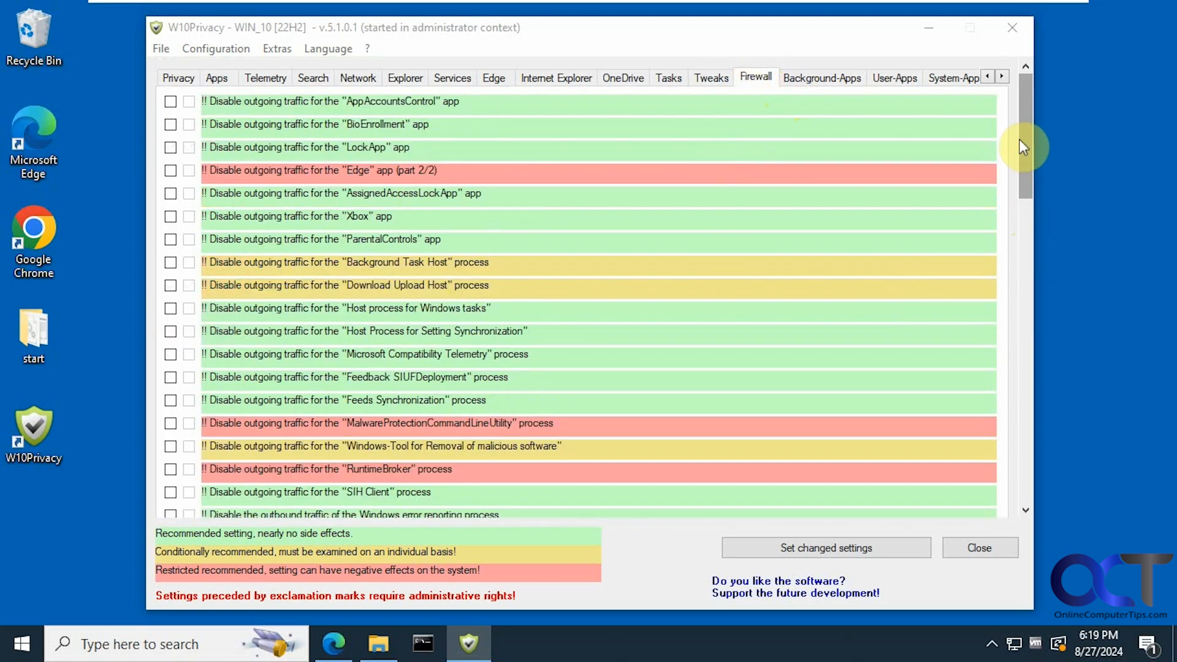
pyautogui.moveTo(1022, 139); pyautogui.dragTo(1021, 200)
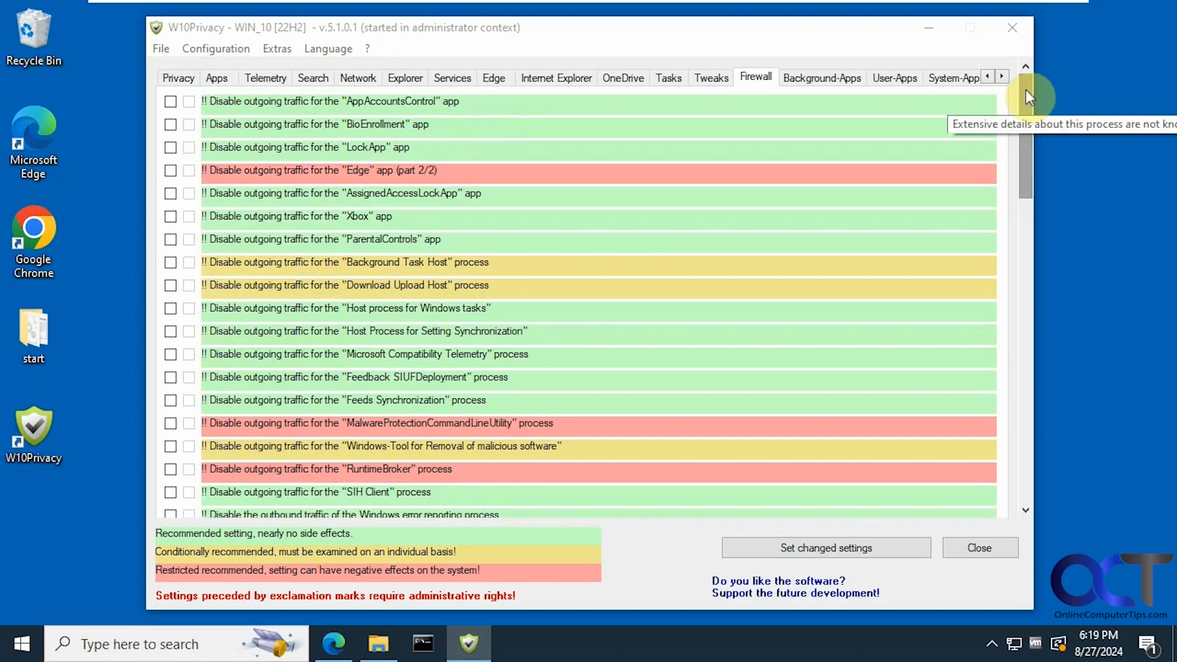
pyautogui.click(826, 78)
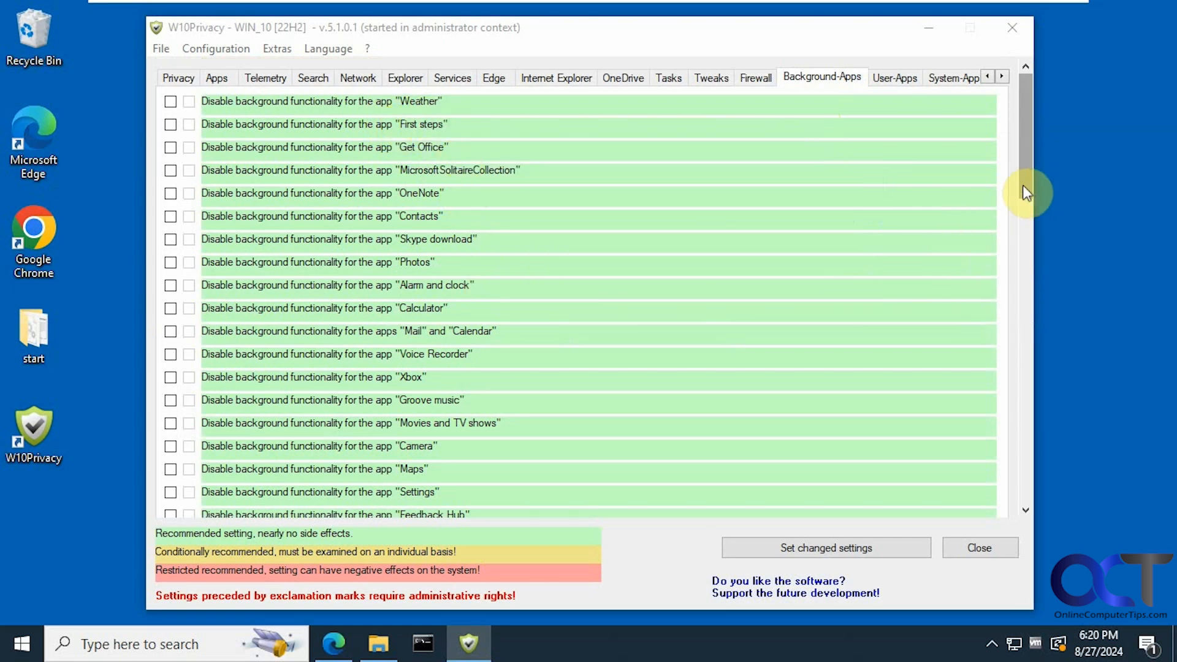
pyautogui.moveTo(1023, 185); pyautogui.dragTo(1012, 112)
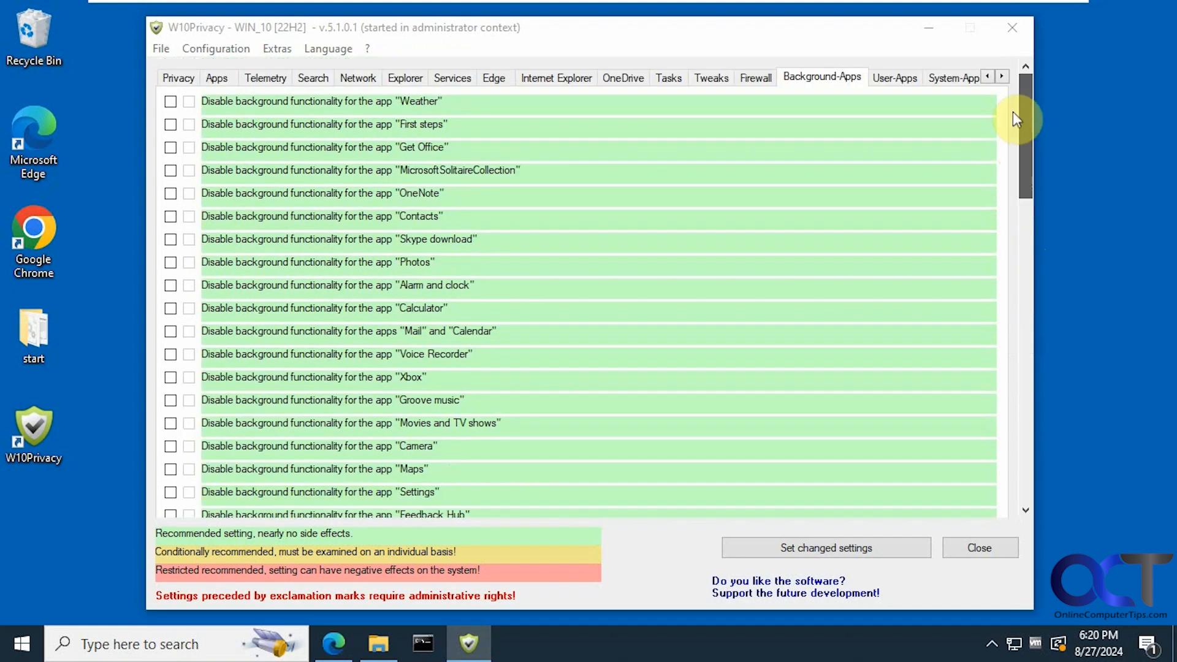
# Select the "Xbox" app for uninstallation among the user apps and look over the rest of the list.
pyautogui.click(894, 77)
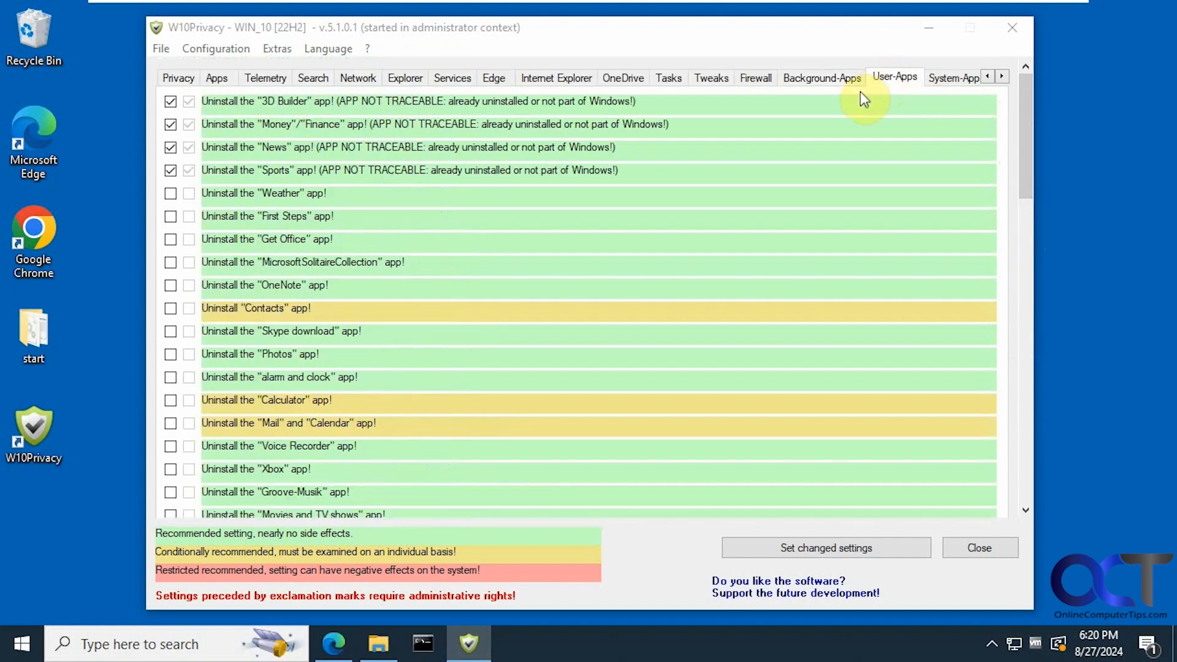
pyautogui.click(168, 468)
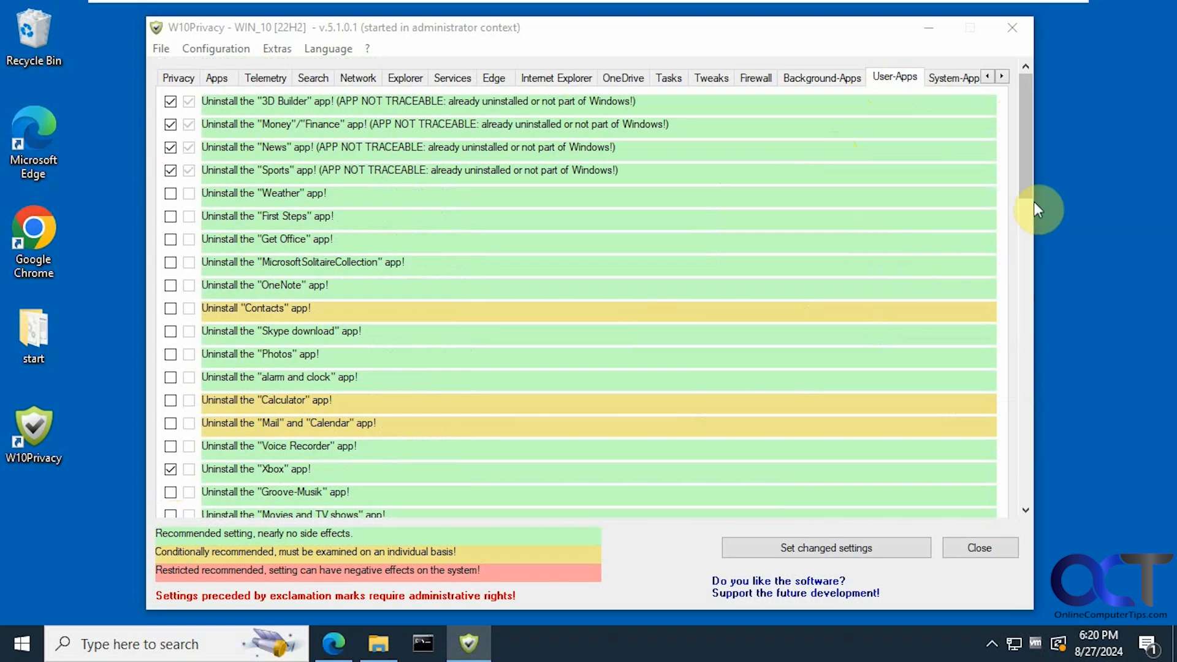
pyautogui.moveTo(1026, 186); pyautogui.dragTo(959, 95)
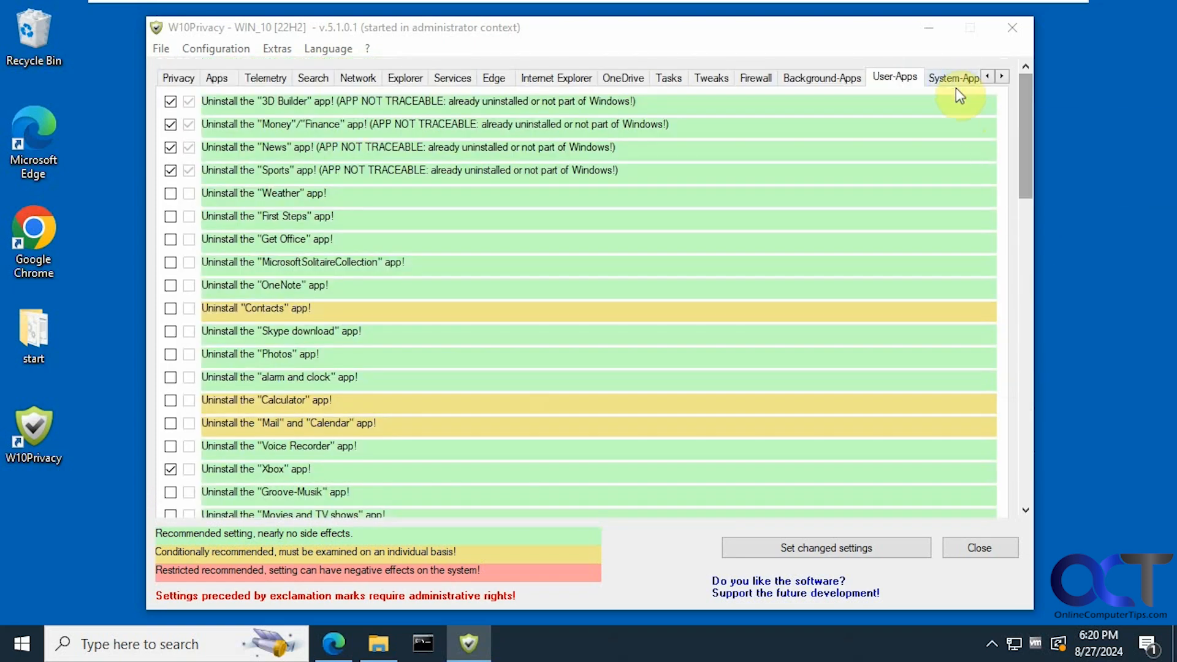
# Review the System-Apps notice and the "Disable determination of 'System-Apps'" option in the program settings, leaving them unsaved.
pyautogui.click(950, 79)
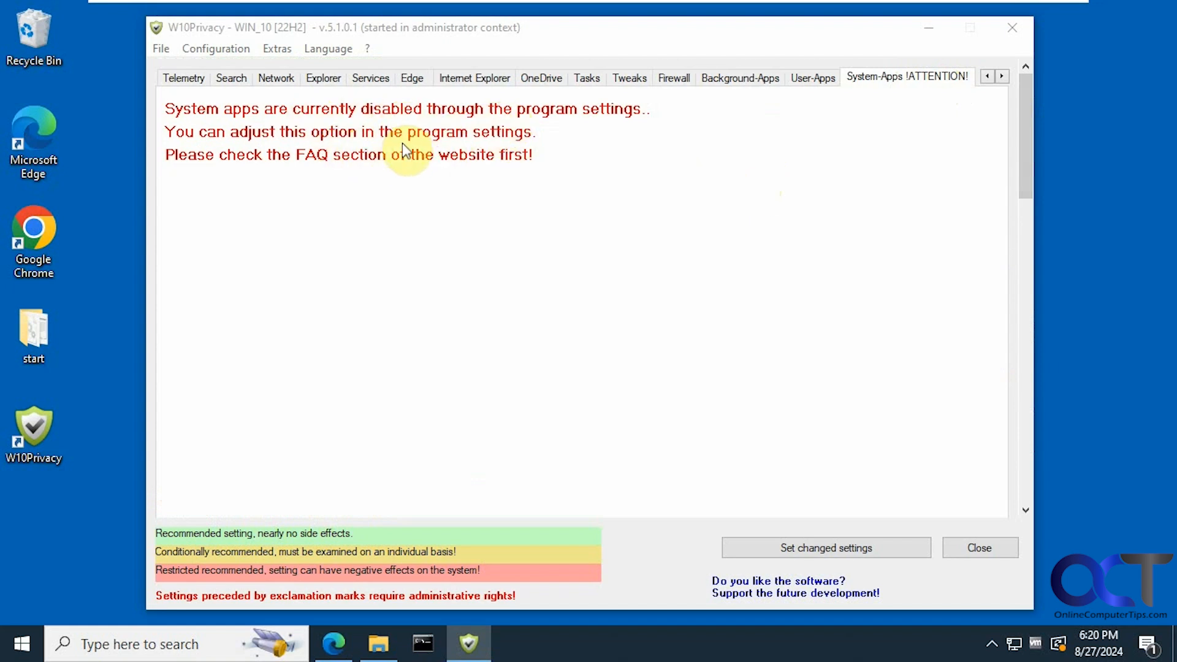
pyautogui.click(283, 49)
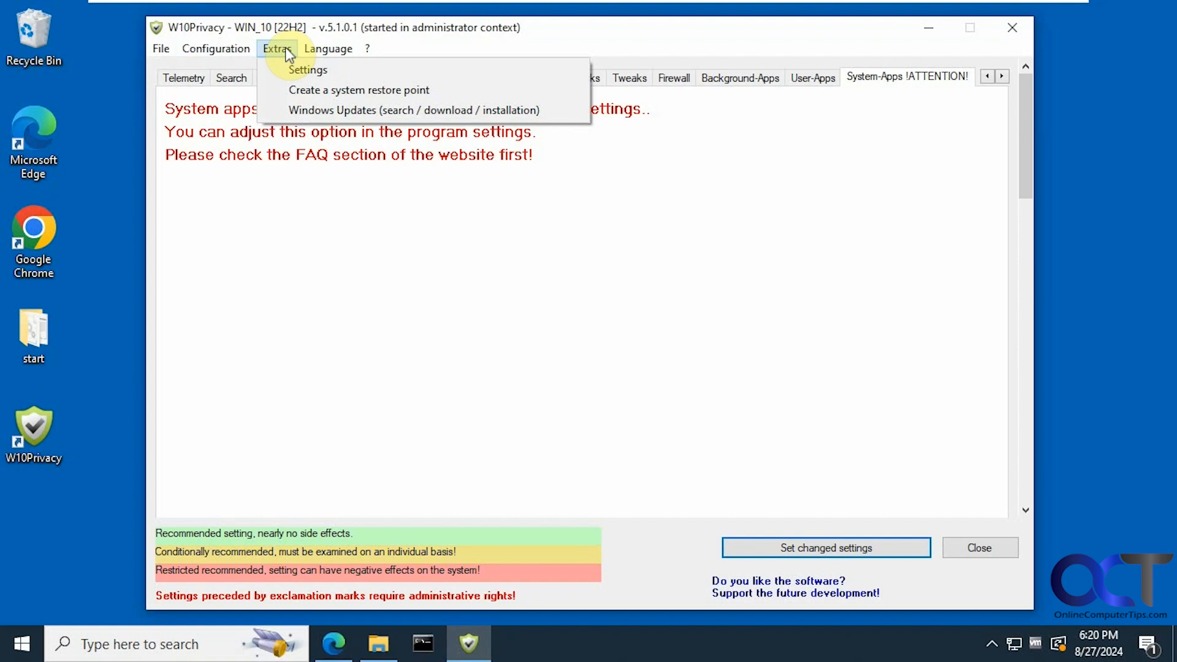
pyautogui.click(300, 69)
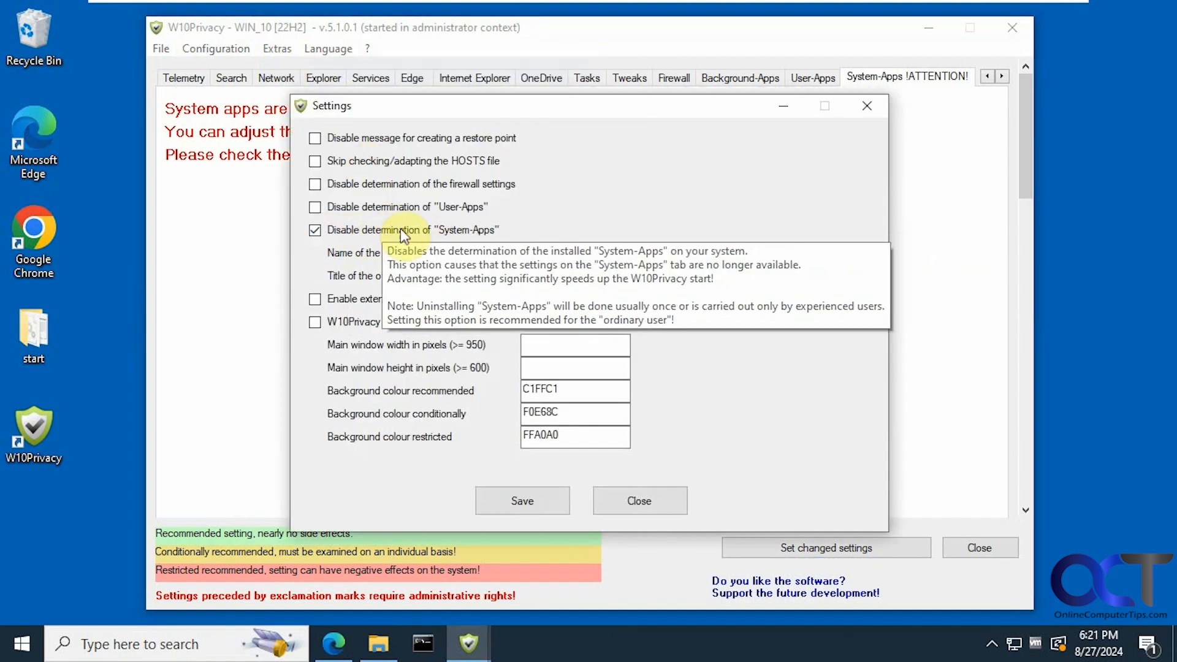
pyautogui.click(643, 512)
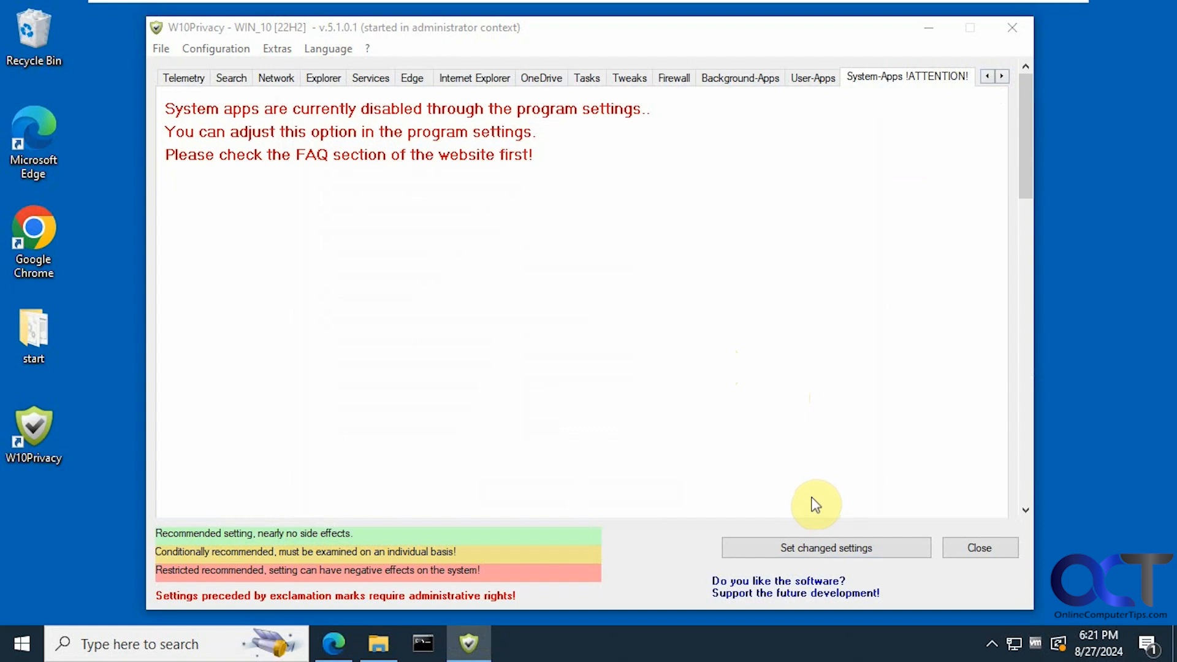
# Apply all the changed W10Privacy settings and confirm the program restart.
pyautogui.click(808, 546)
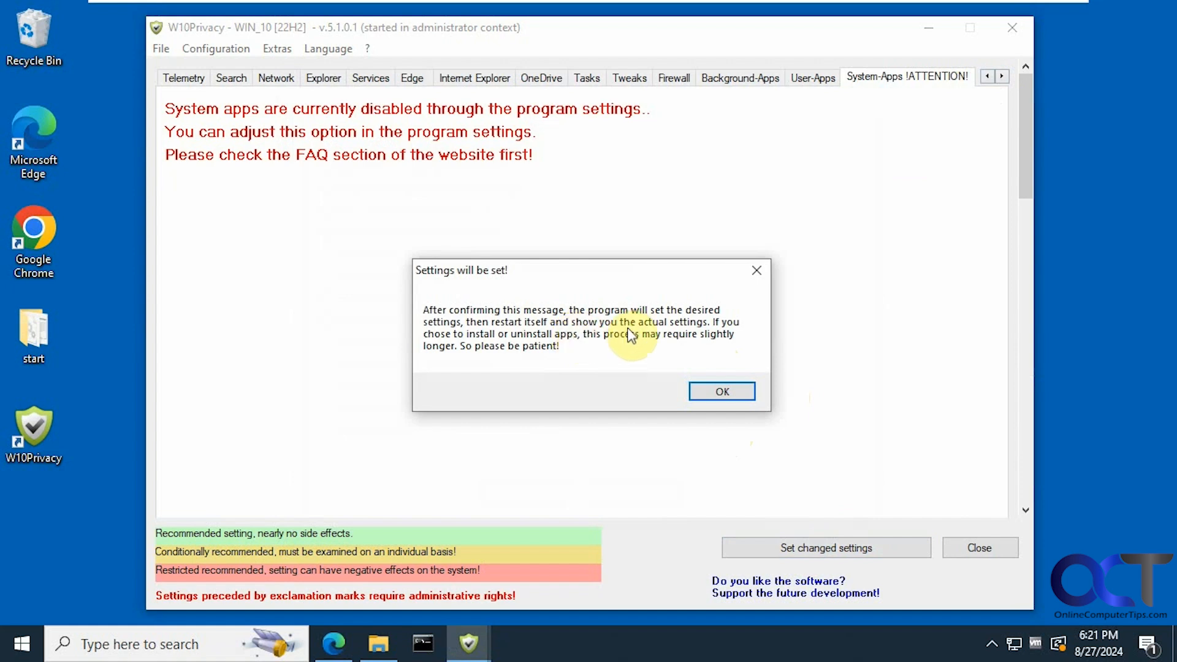
pyautogui.click(717, 392)
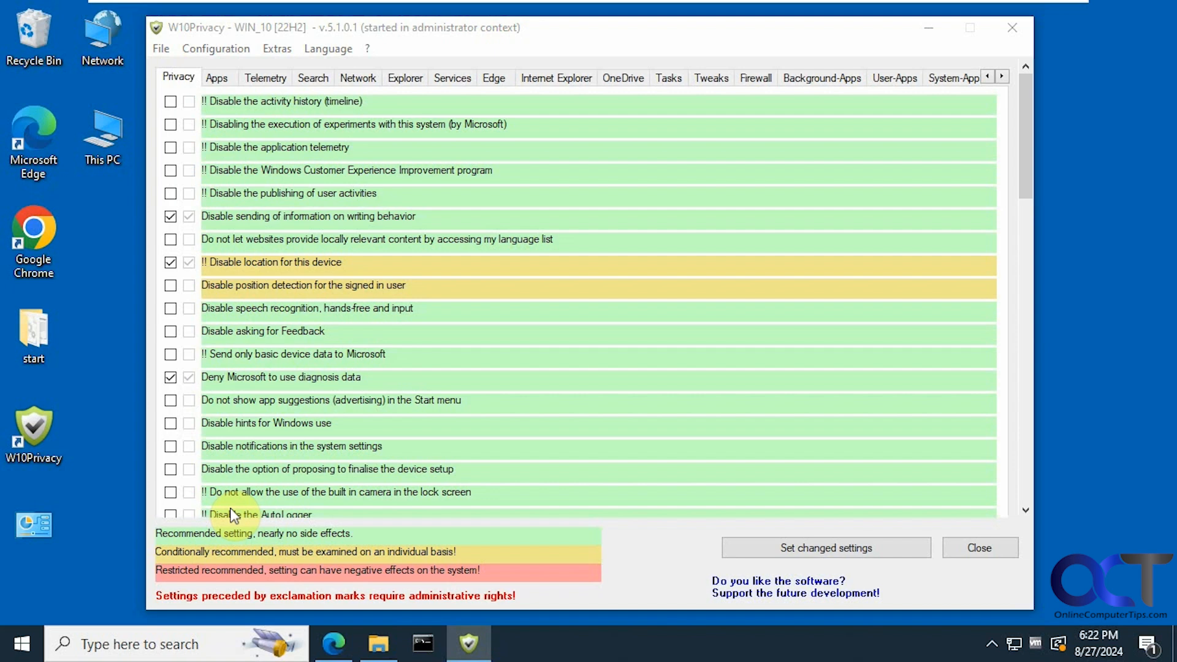
# Search Windows for "xbox", restrict the search to apps to check whether Xbox is still installed, and dismiss the search.
pyautogui.click(112, 647)
pyautogui.write('xbox')
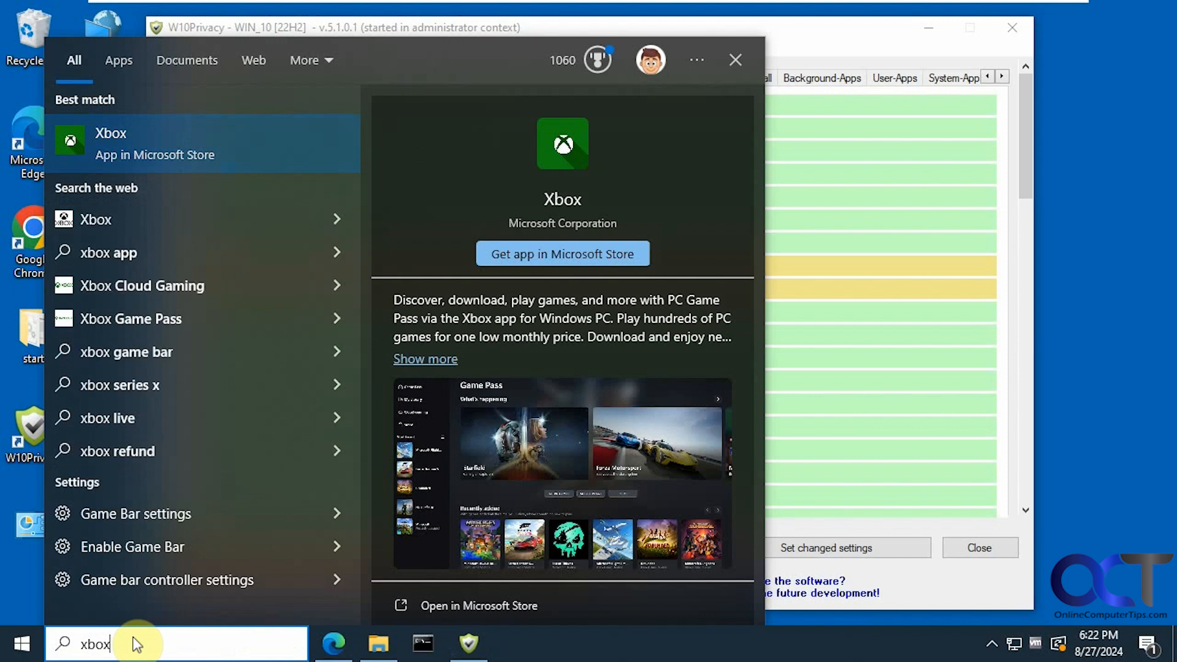
pyautogui.click(124, 58)
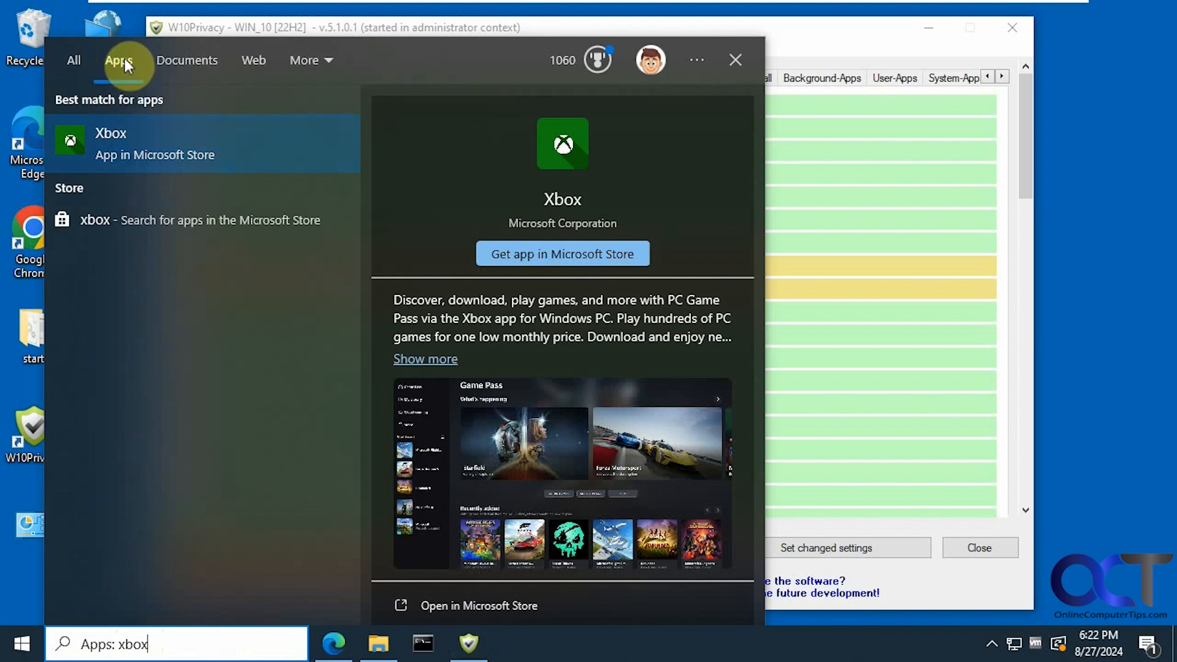
pyautogui.click(25, 579)
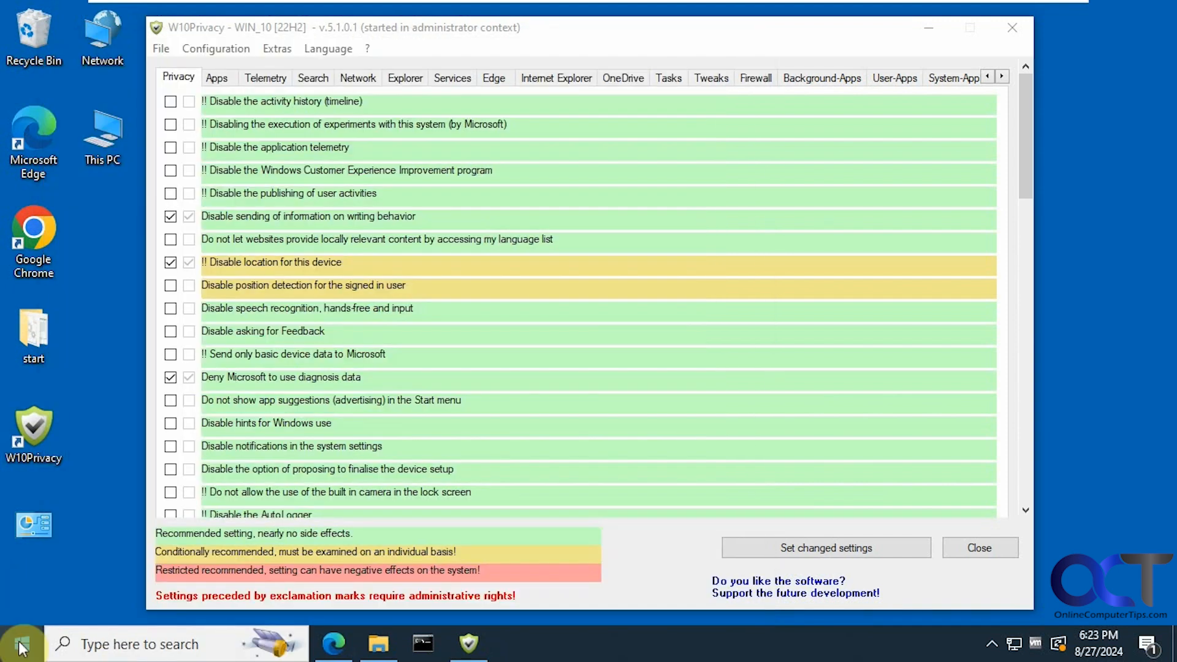
# Open the Clipboard page in Windows Settings to check the clipboard history option, and minimize Settings.
pyautogui.click(102, 637)
pyautogui.write('se')
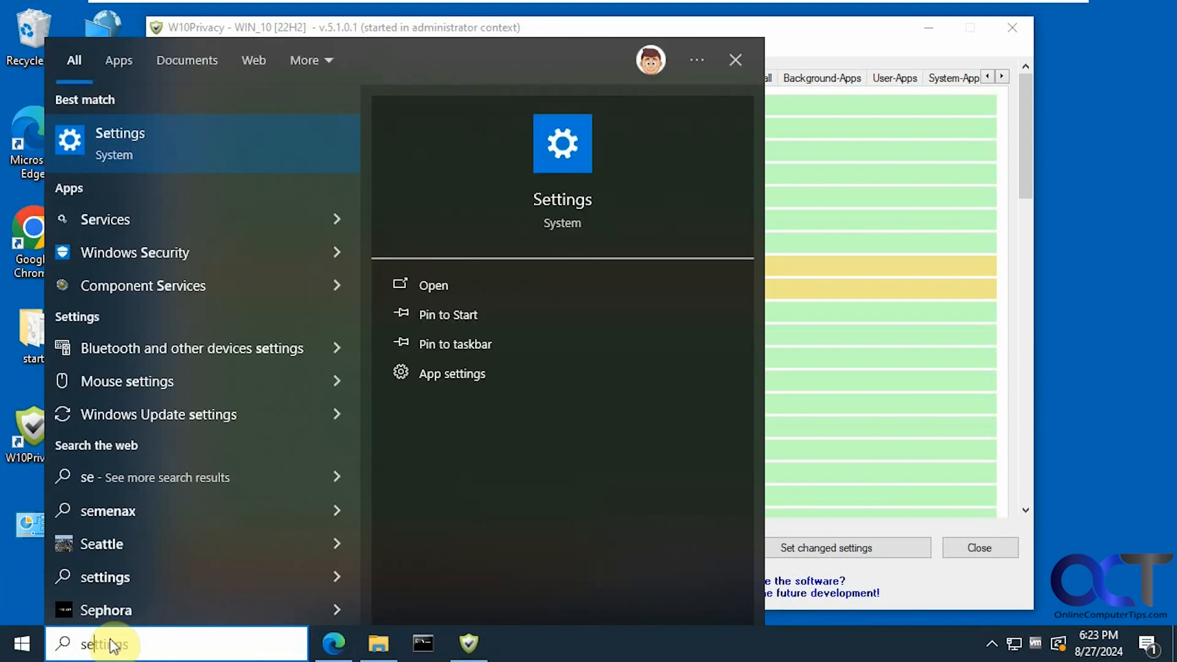
pyautogui.write('t')
pyautogui.click(164, 152)
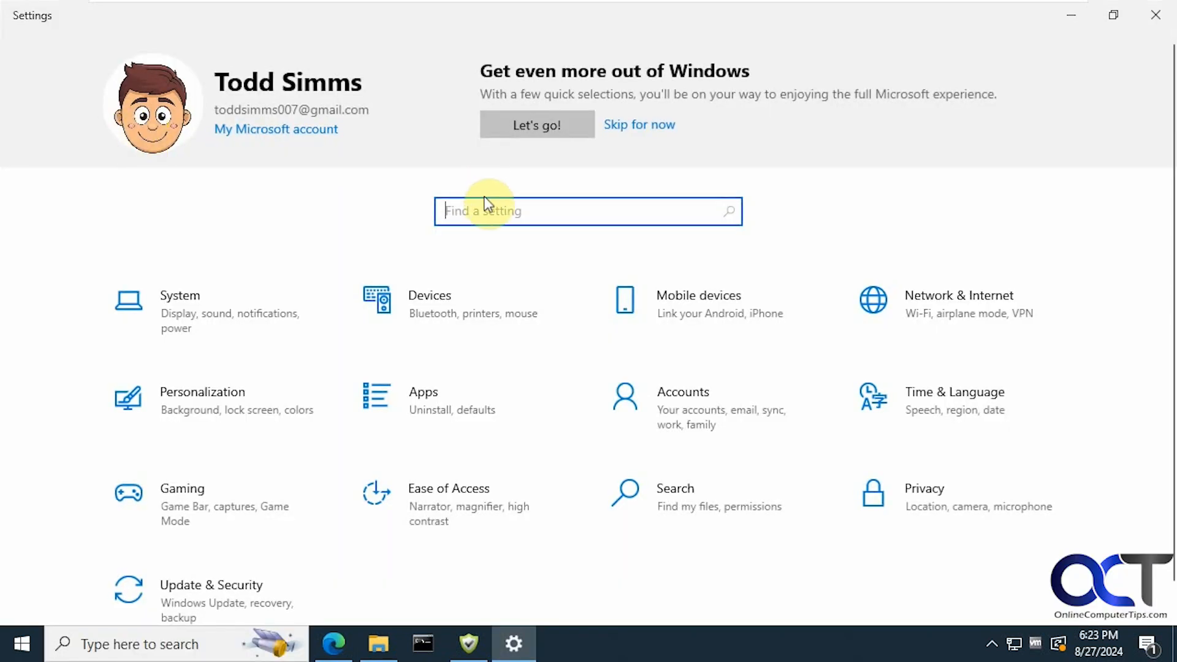
pyautogui.write('clipboar')
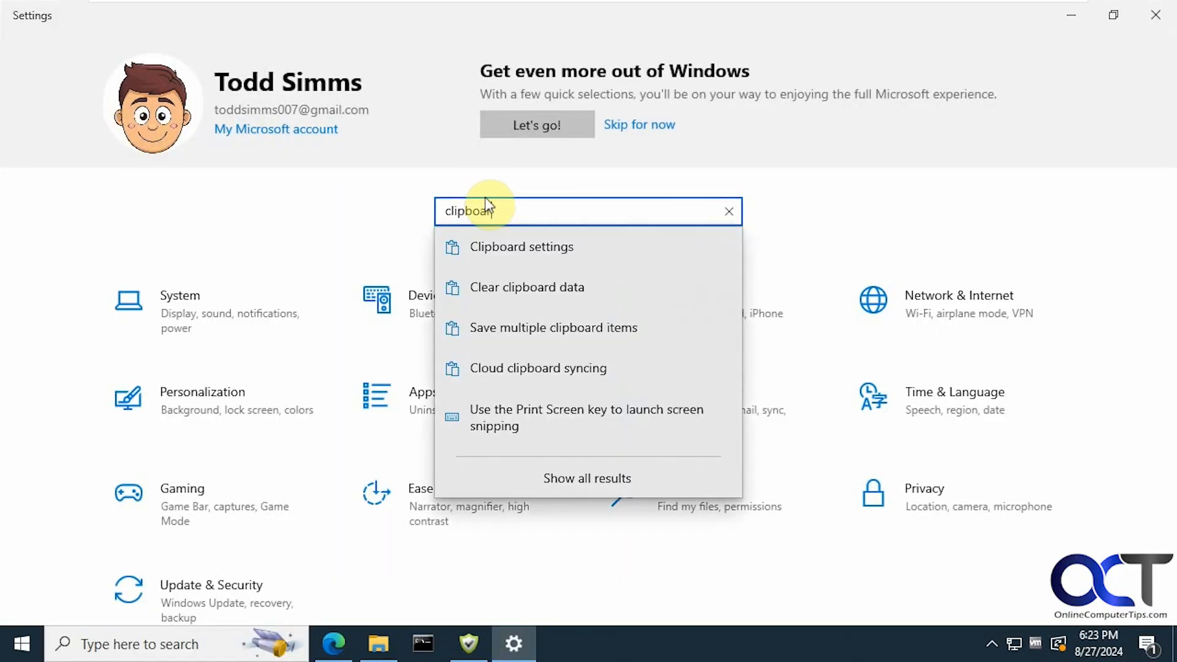
pyautogui.click(506, 248)
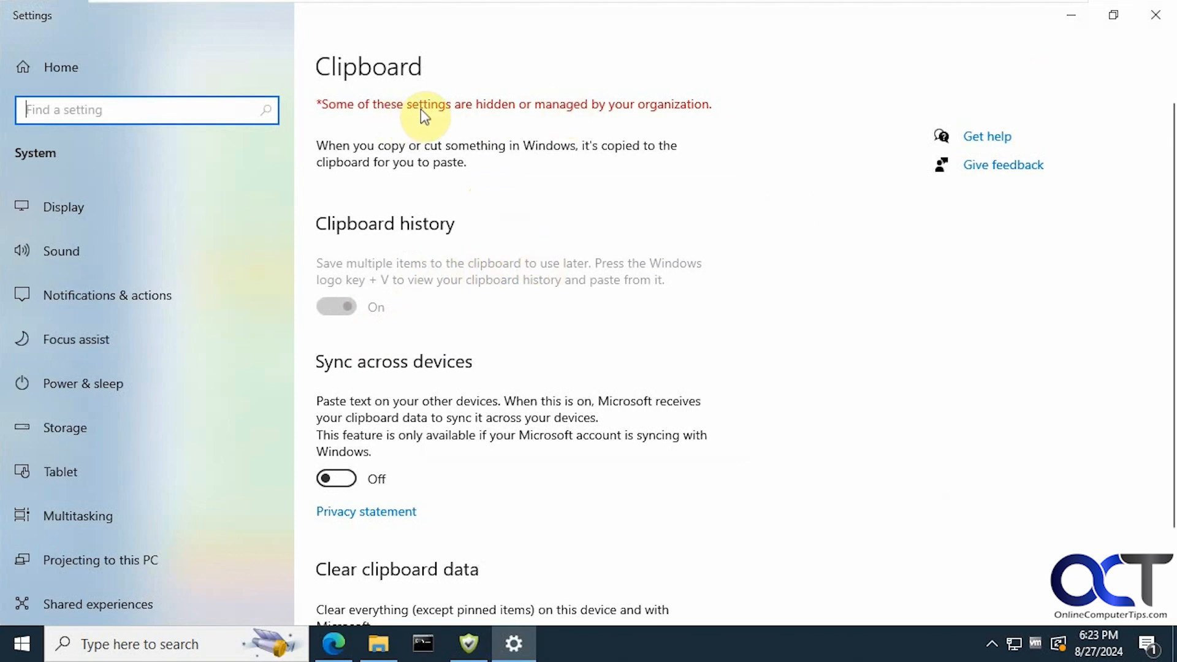
pyautogui.click(1074, 17)
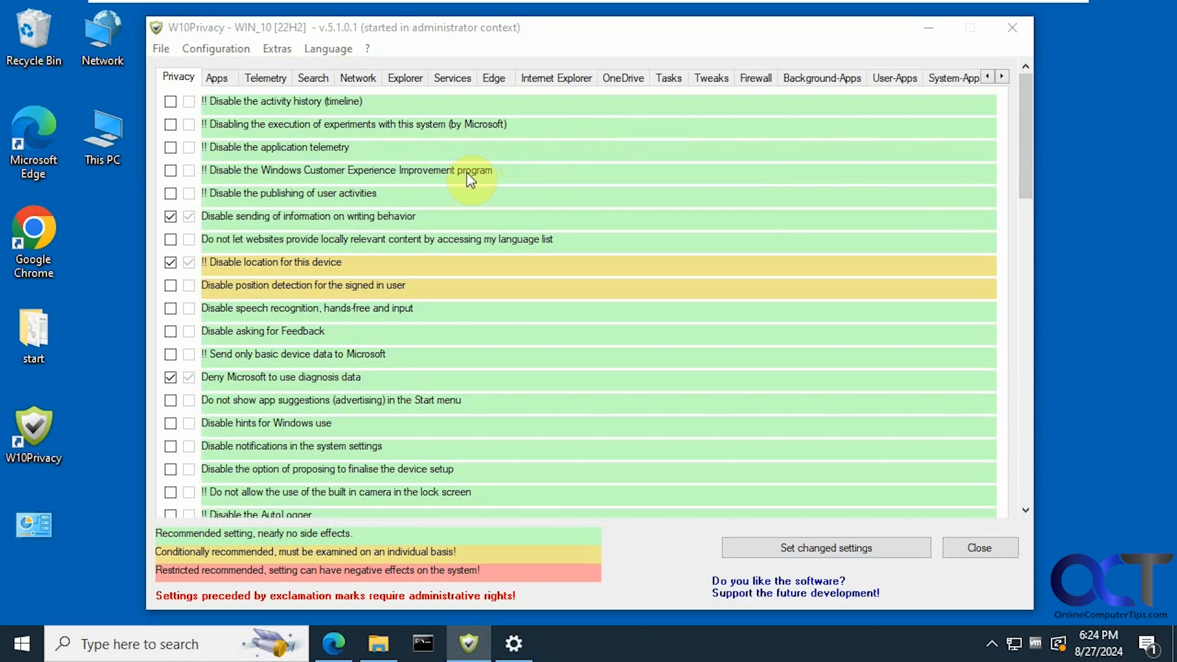
# Review the Apps, Search and Network settings in W10Privacy after the restart.
pyautogui.click(217, 79)
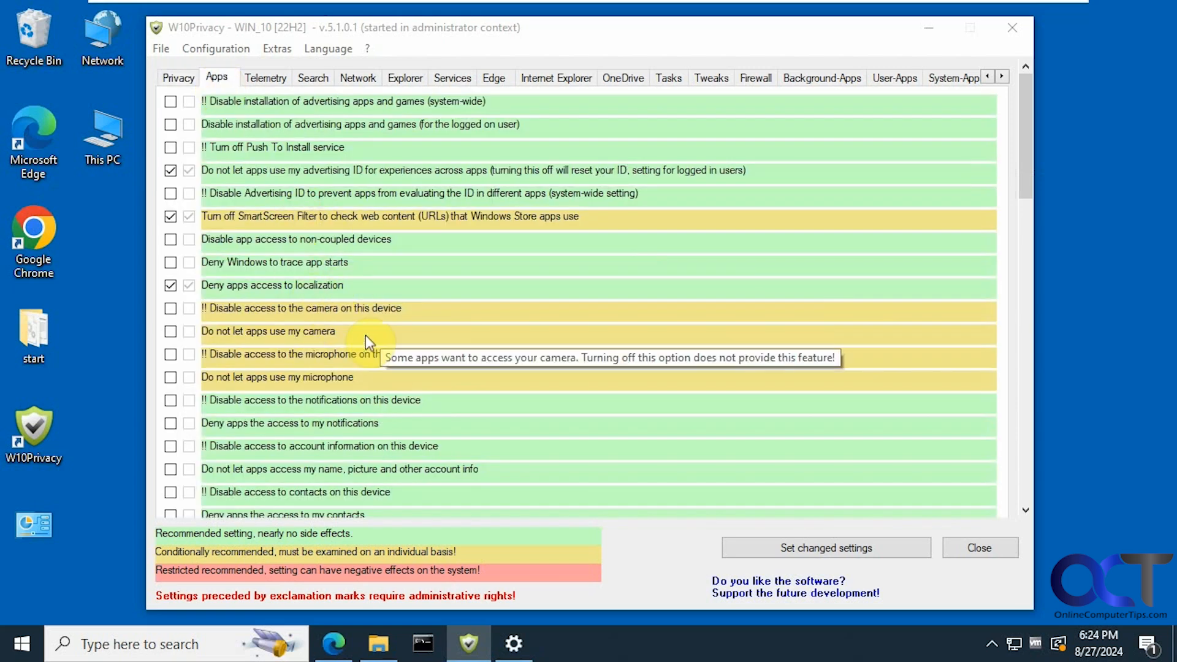
pyautogui.moveTo(1013, 167)
pyautogui.mouseDown()
pyautogui.moveTo(1013, 458)
pyautogui.moveTo(1013, 159)
pyautogui.mouseUp()
pyautogui.click(310, 77)
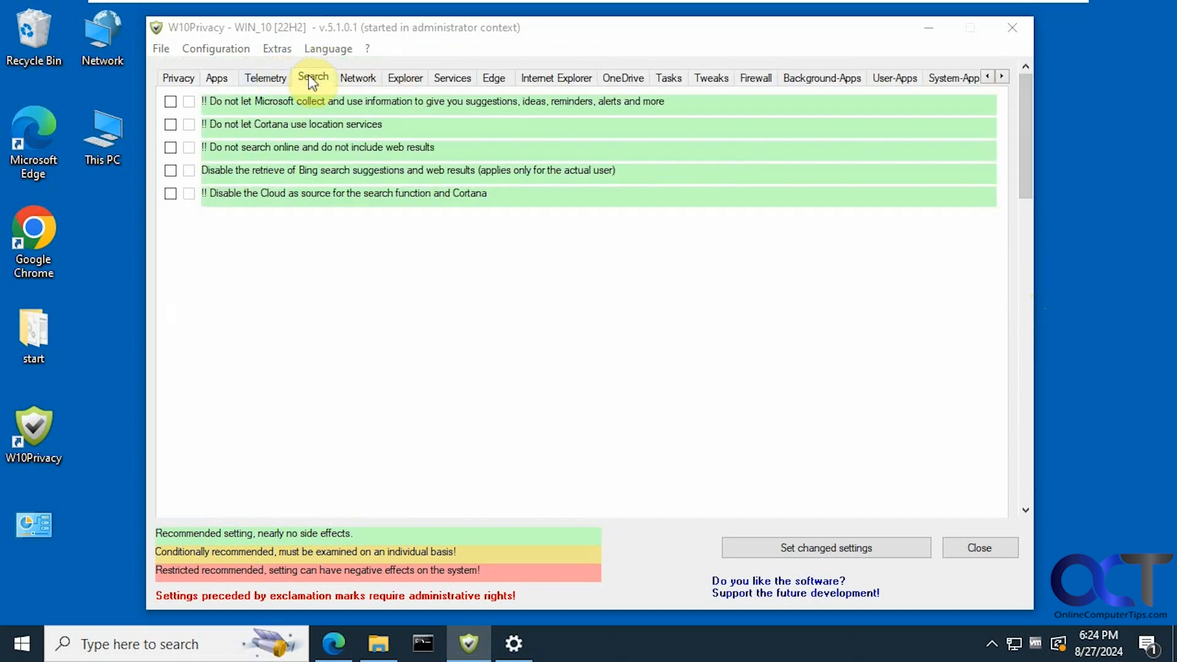
pyautogui.click(355, 78)
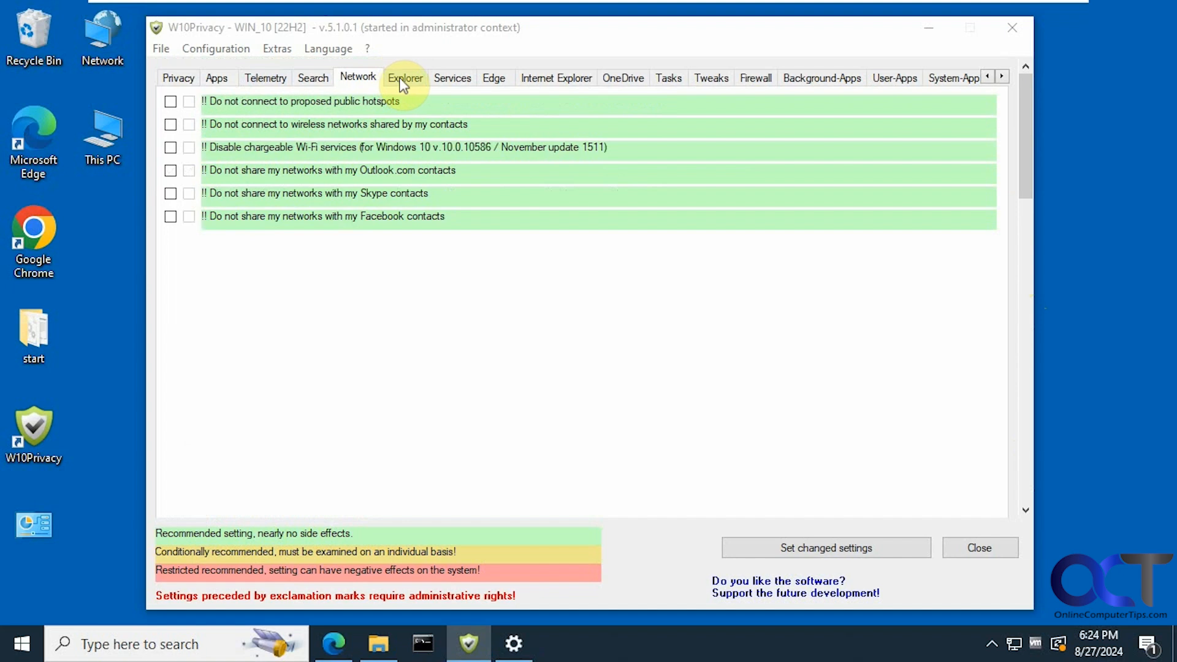
# Open a File Explorer window to check that it starts at "This PC", and close it.
pyautogui.rightClick(378, 643)
pyautogui.click(369, 609)
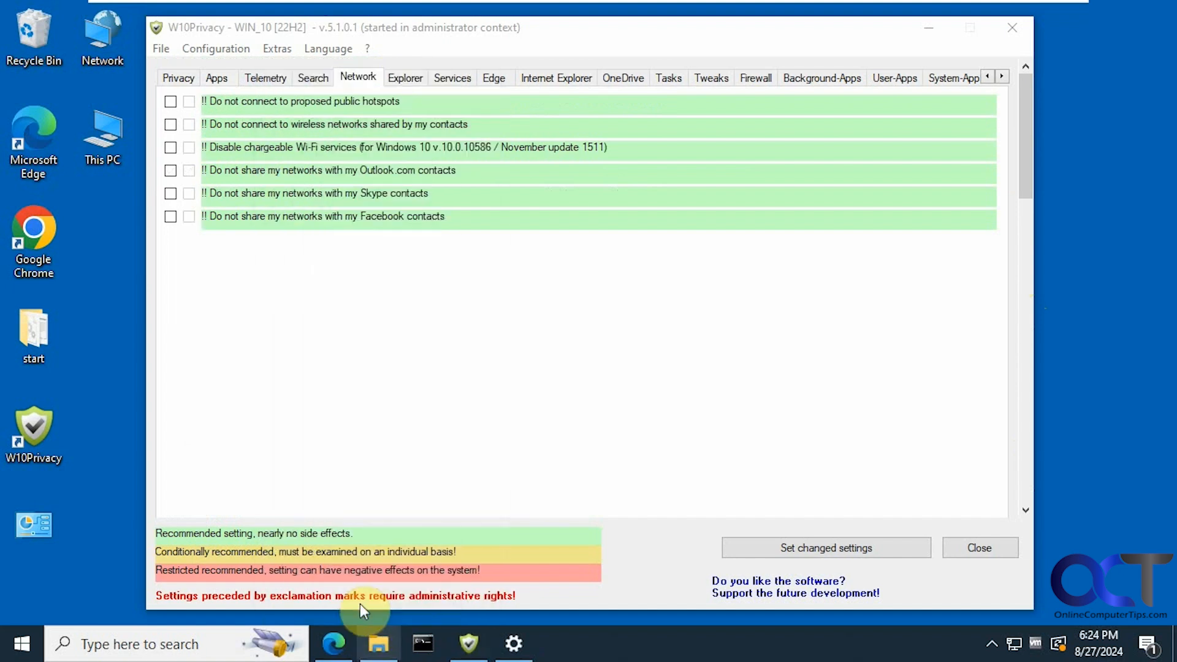
pyautogui.click(377, 647)
pyautogui.click(287, 246)
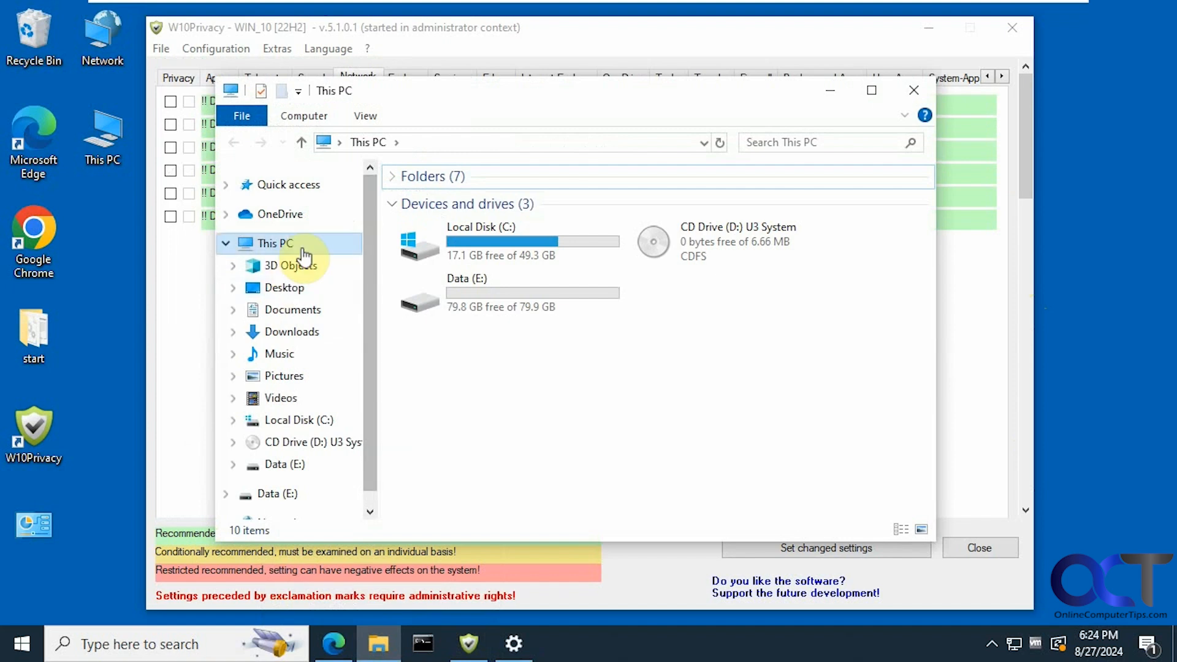
pyautogui.click(913, 93)
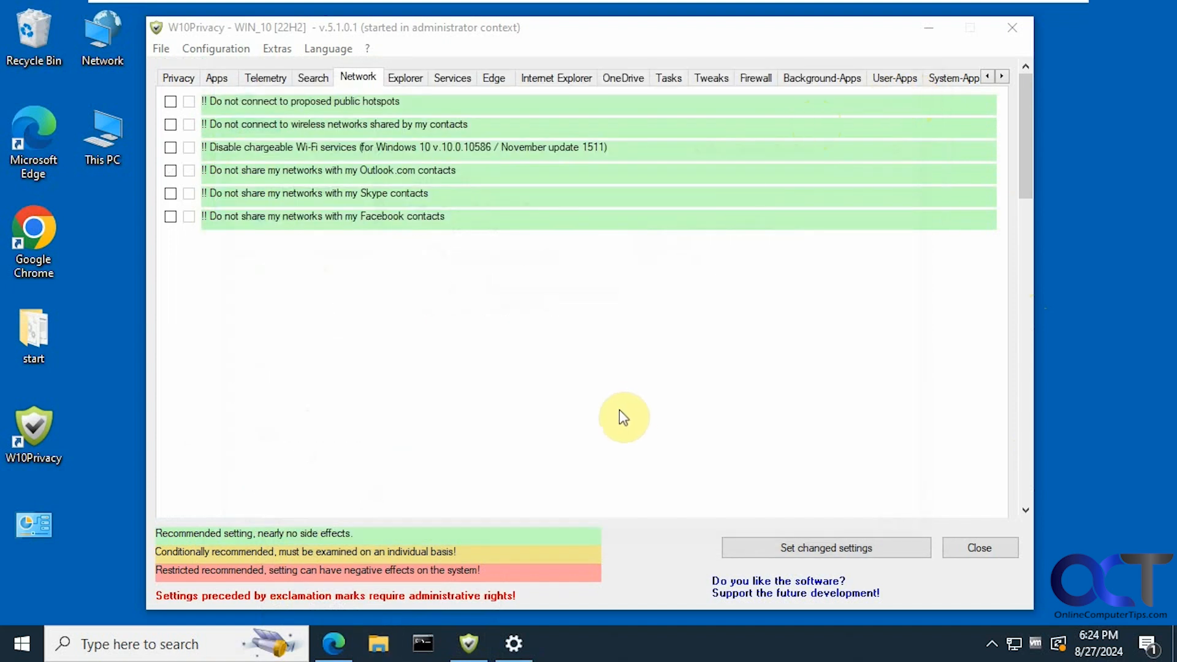